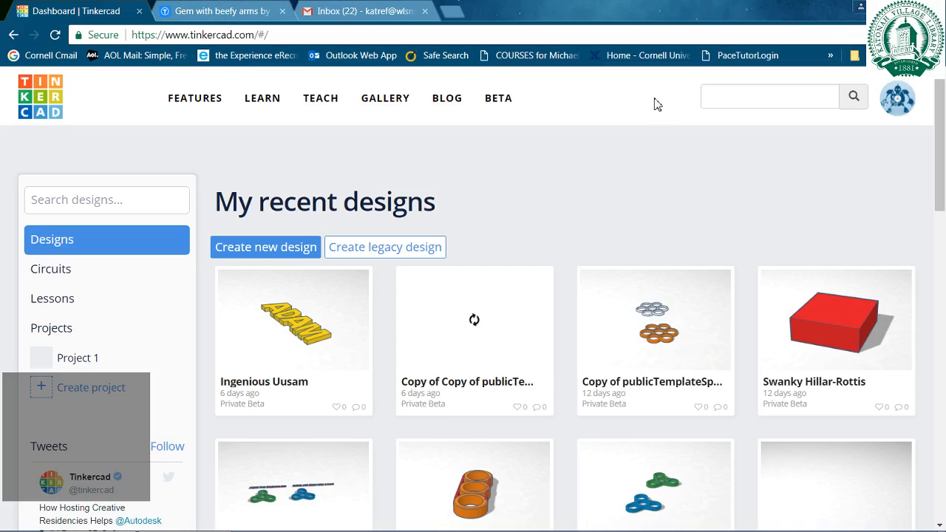
Search the public designs for publicTemplateSpinner.
left_click(719, 98)
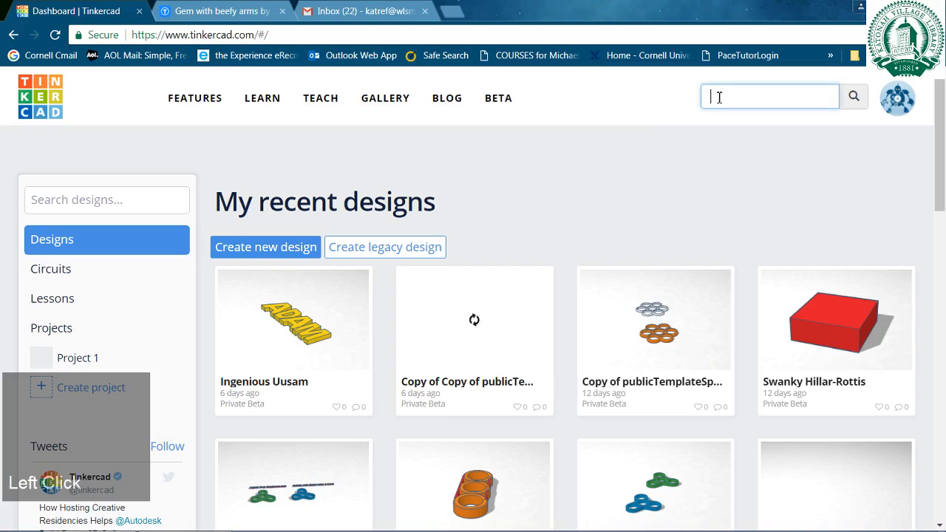
type("pub")
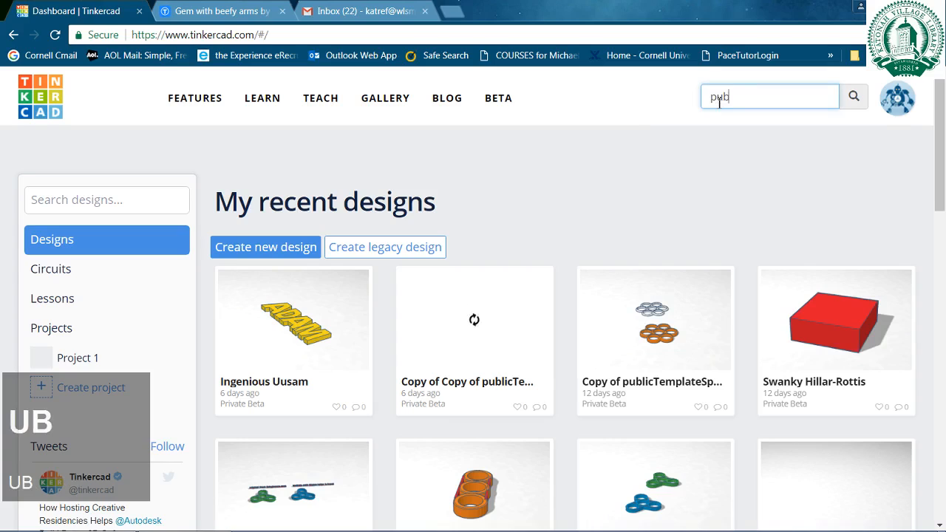
type("licTemplateSpinner")
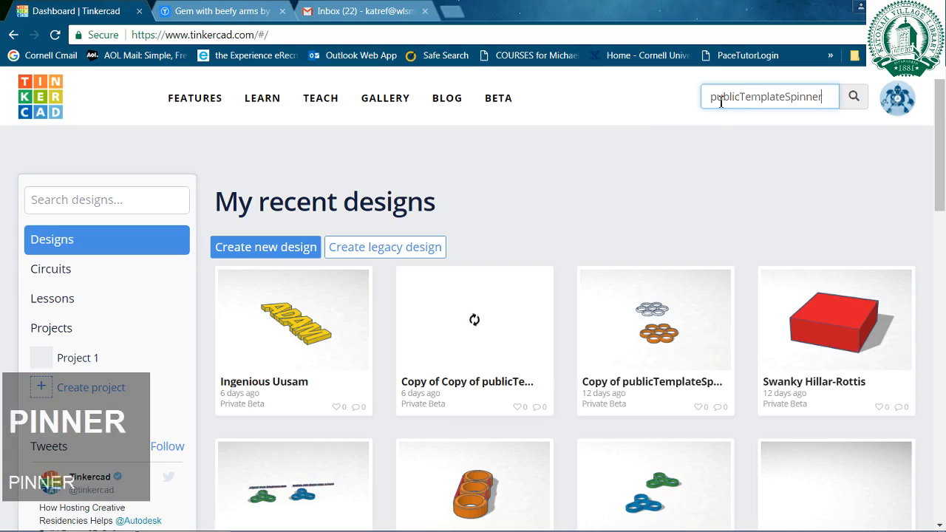
key("Return")
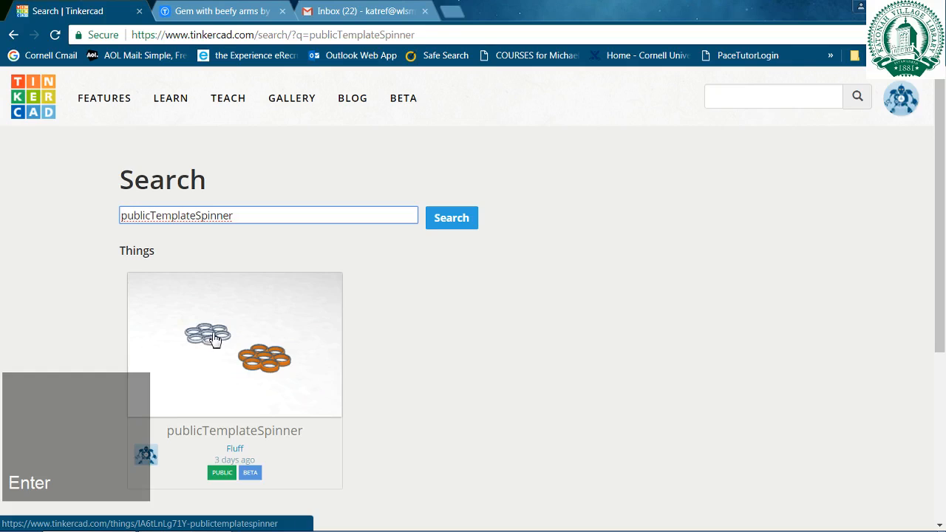
Open the publicTemplateSpinner design from the results and make an editable copy of it.
left_click(221, 332)
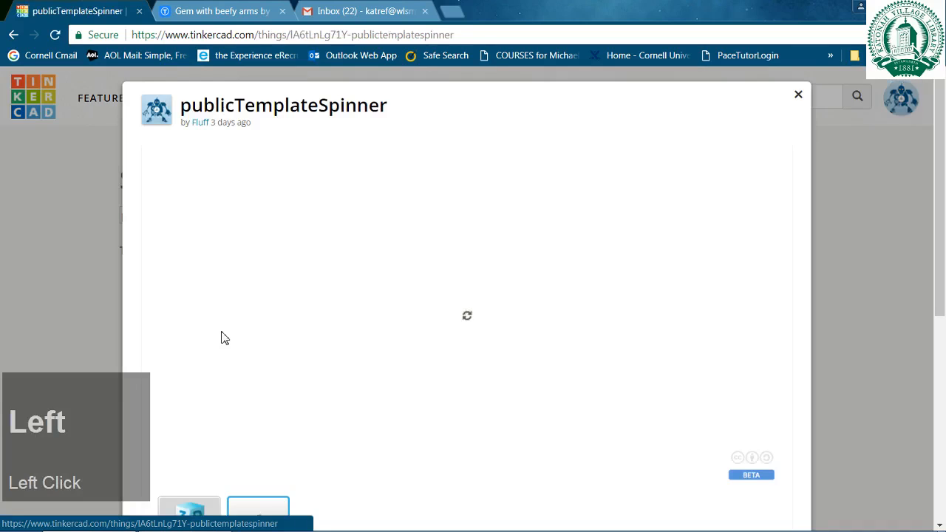
scroll(603, 315, "down", 3)
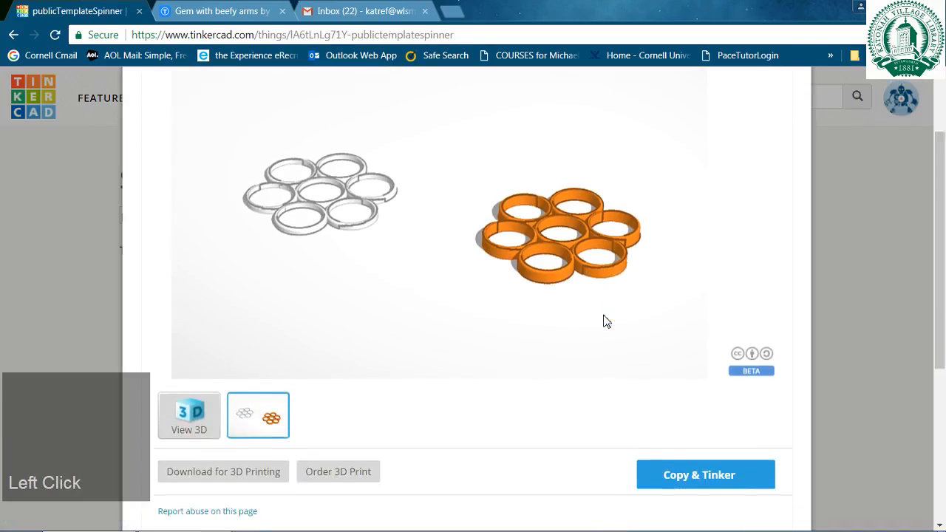
left_click(673, 358)
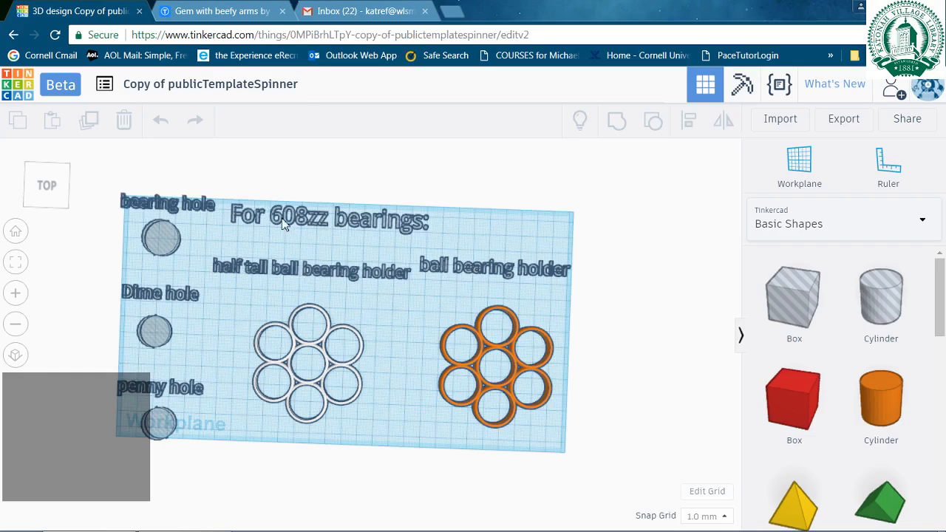
Examine the bearing, dime and penny hole shapes and compare the heights of the white and orange ball bearing holders.
left_click(161, 241)
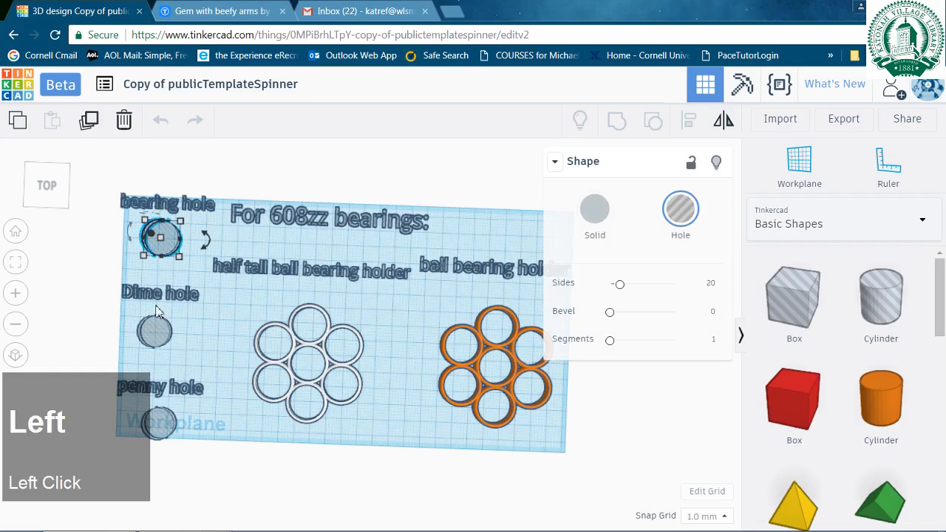
left_click(157, 334)
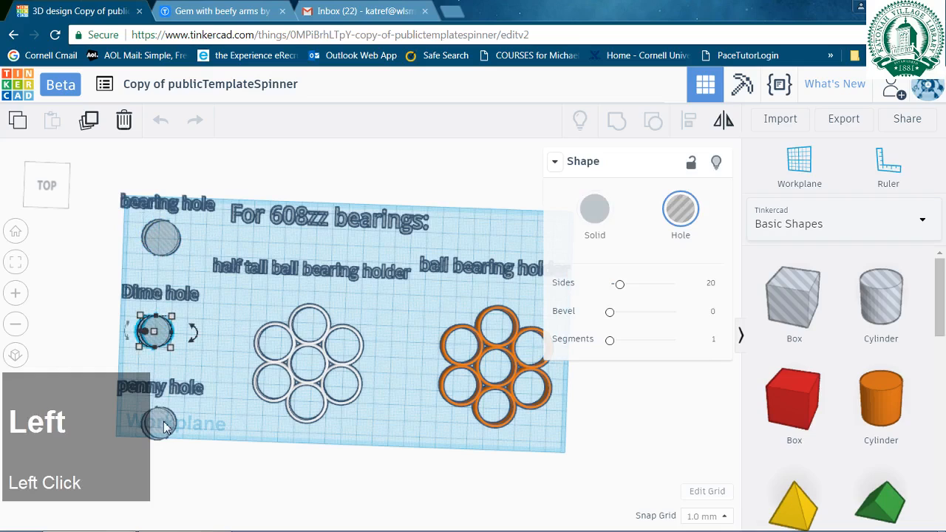
left_click(158, 422)
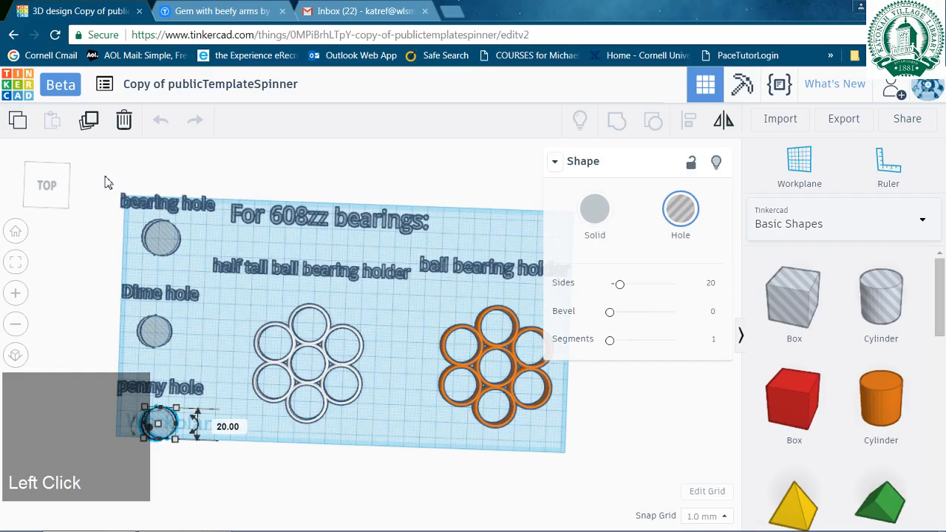
left_click(389, 418)
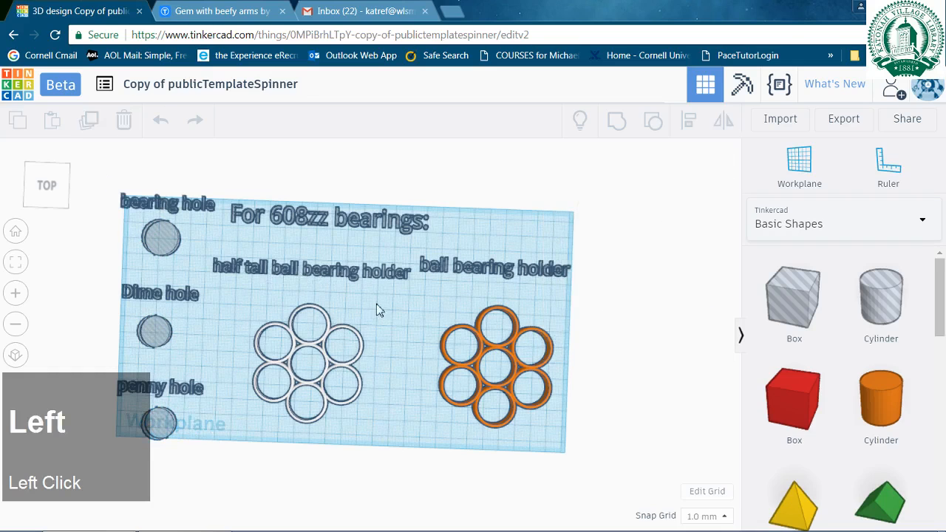
right_click_drag(378, 437, 330, 392)
scroll(331, 391, "up", 3)
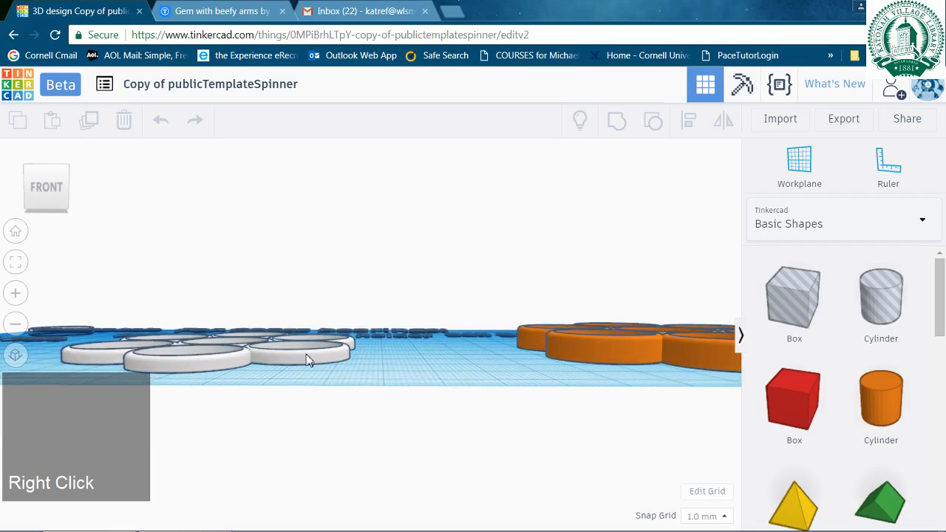
right_click_drag(379, 355, 379, 354)
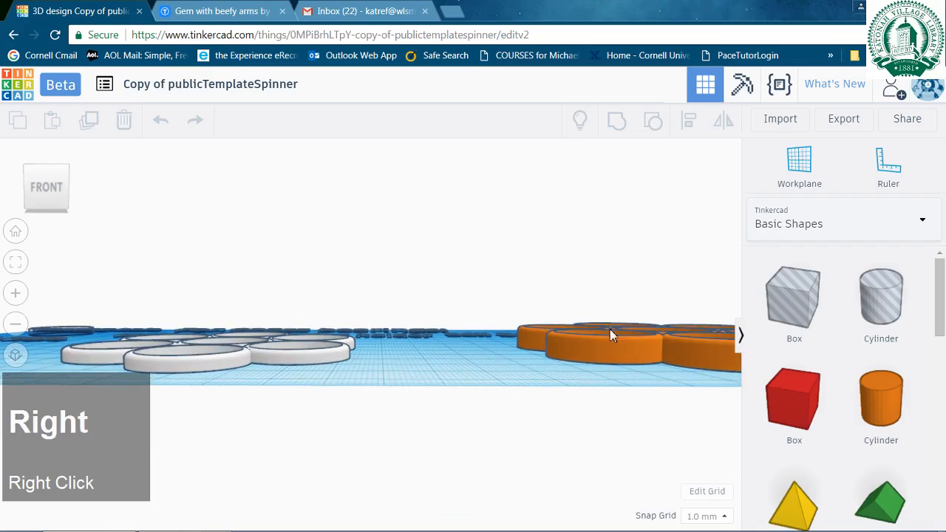
left_click(600, 345)
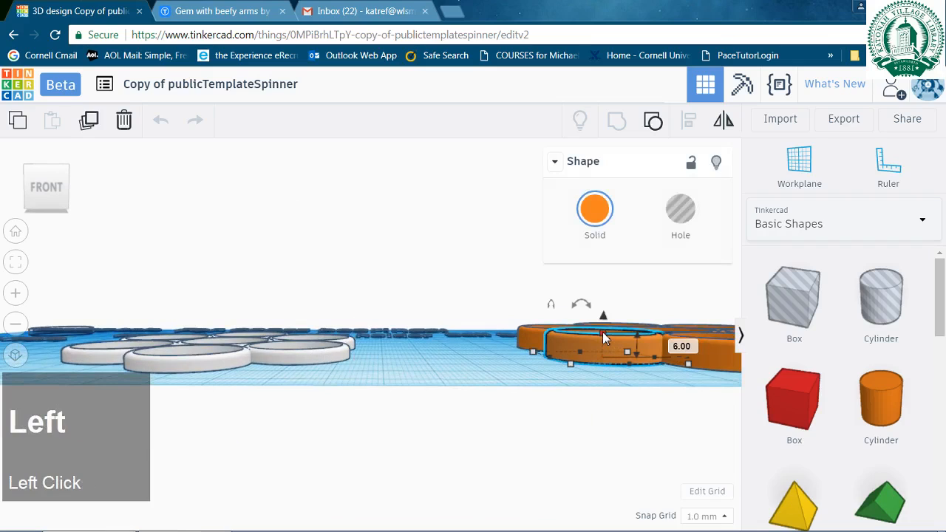
left_click(485, 369)
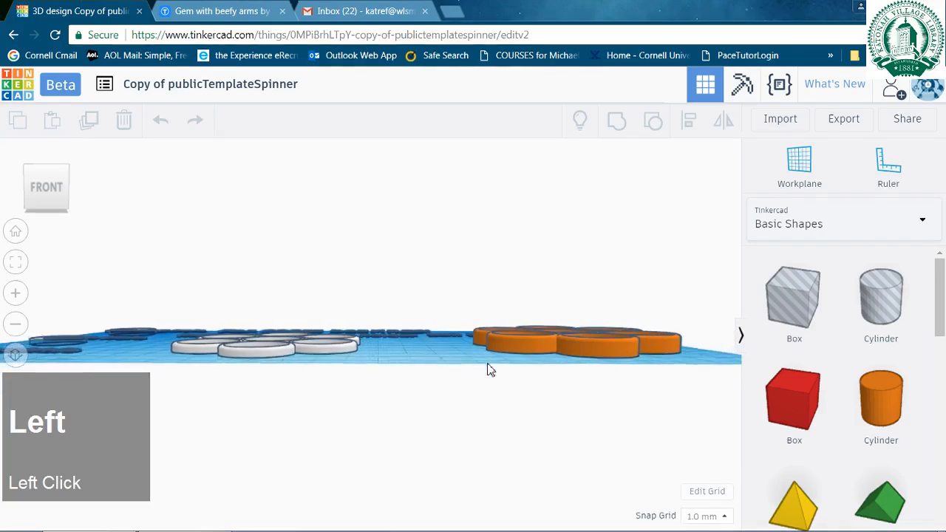
Delete the hole shapes, the half tall ball bearing holder and all text labels, keeping only the orange ball bearing holder rings.
right_click_drag(412, 256, 399, 359)
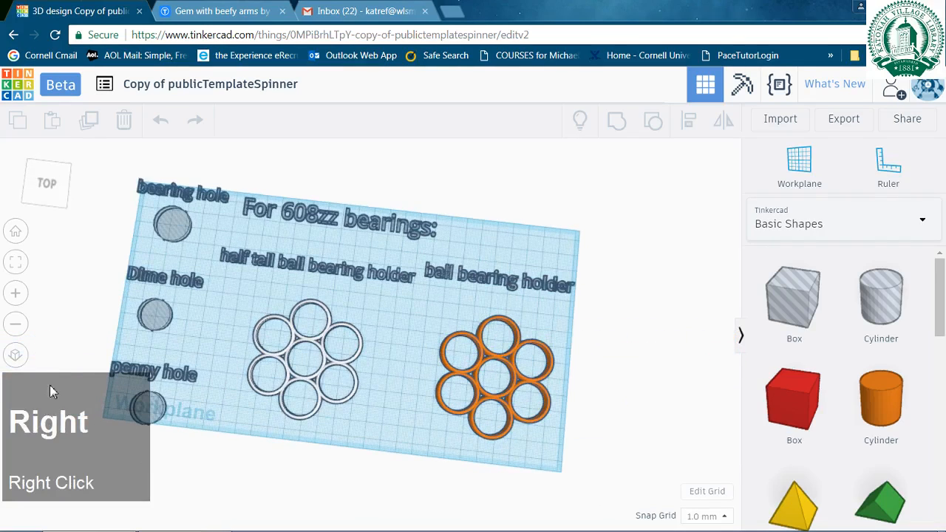
left_click_drag(113, 174, 382, 487)
key("Delete")
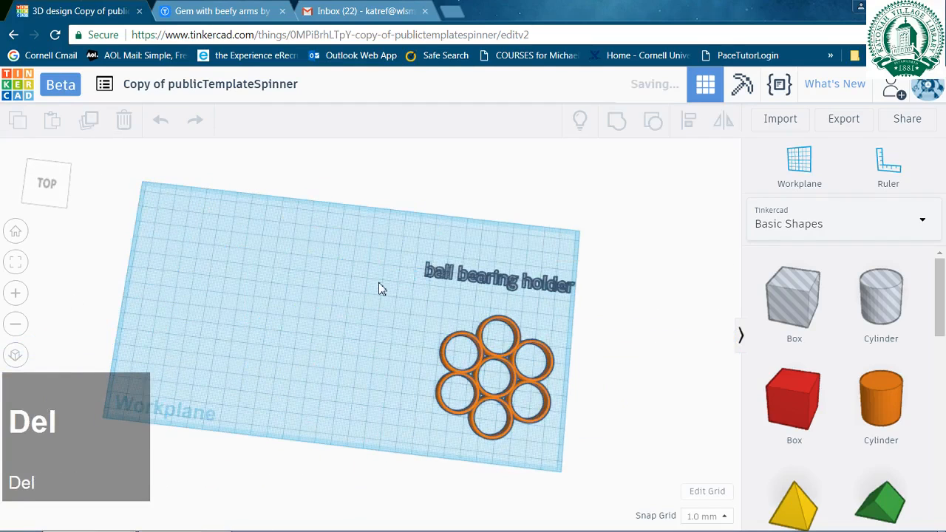
left_click_drag(378, 226, 593, 302)
key("Delete")
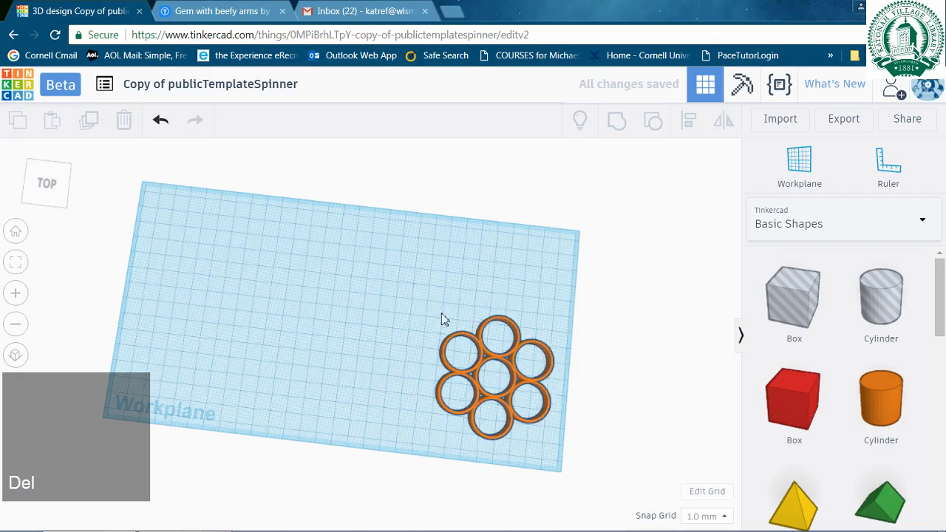
Delete the six outer rings of the orange ball bearing holder one by one, keeping the centre ring.
left_click(444, 352)
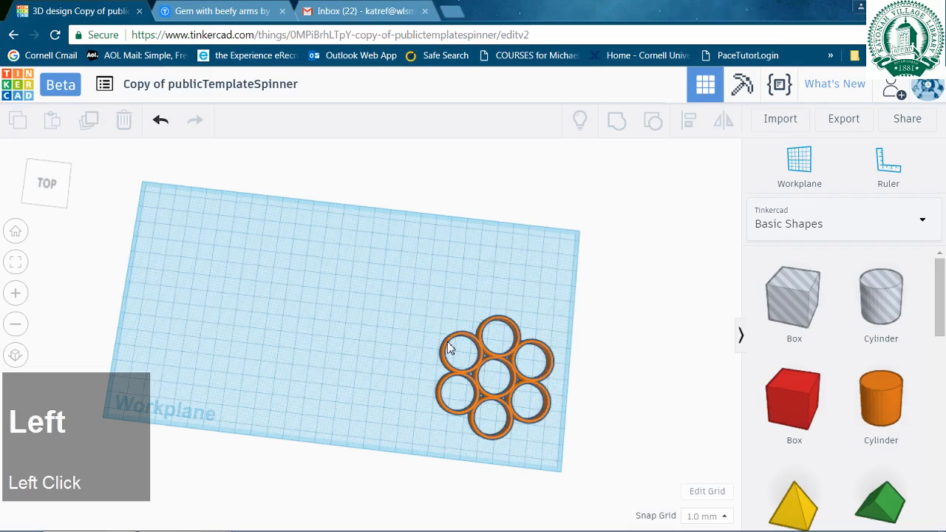
key("Delete")
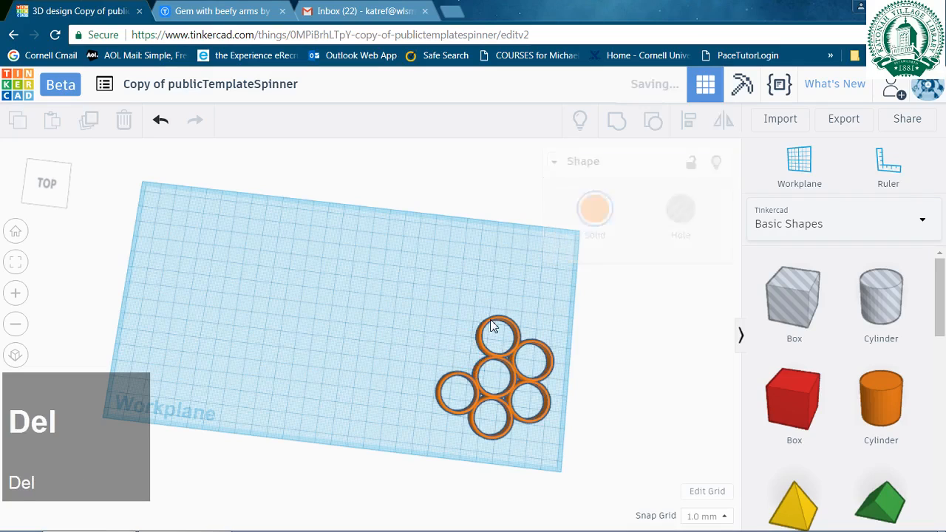
left_click(495, 328)
key("Delete")
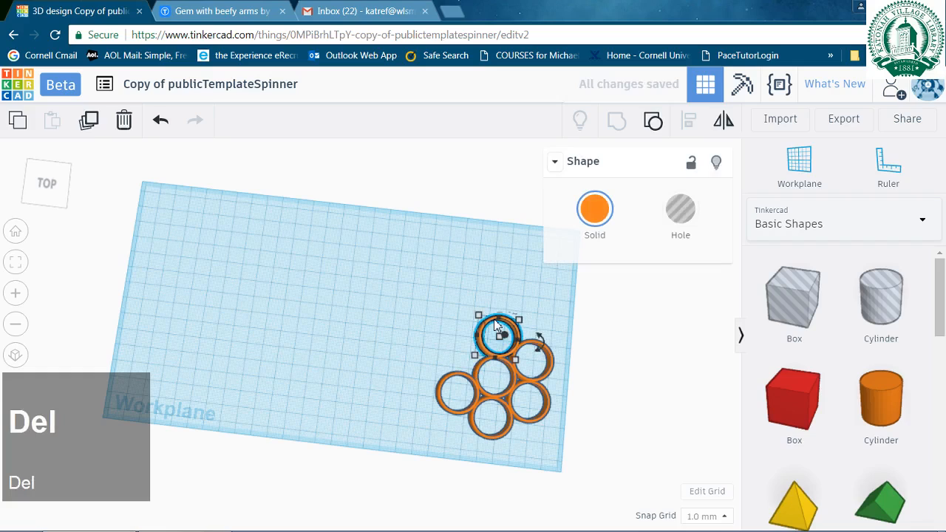
left_click(525, 344)
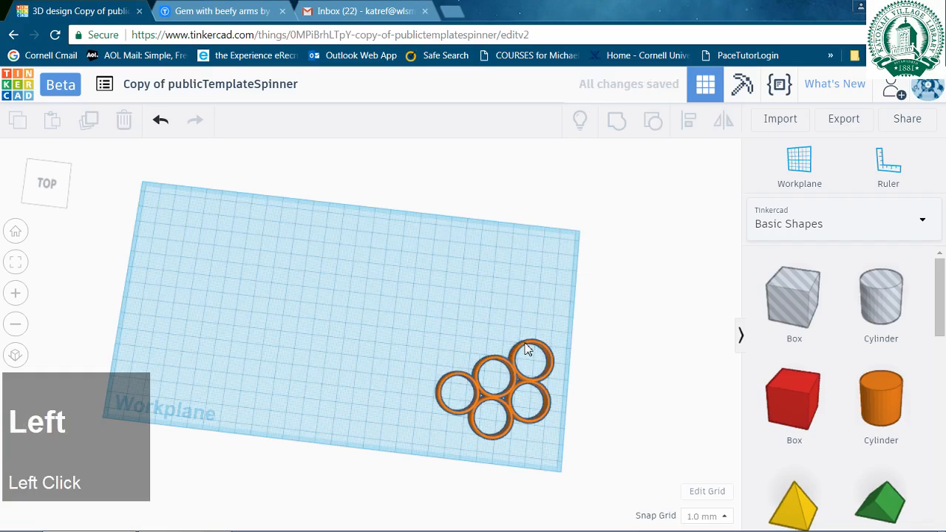
left_click(529, 350)
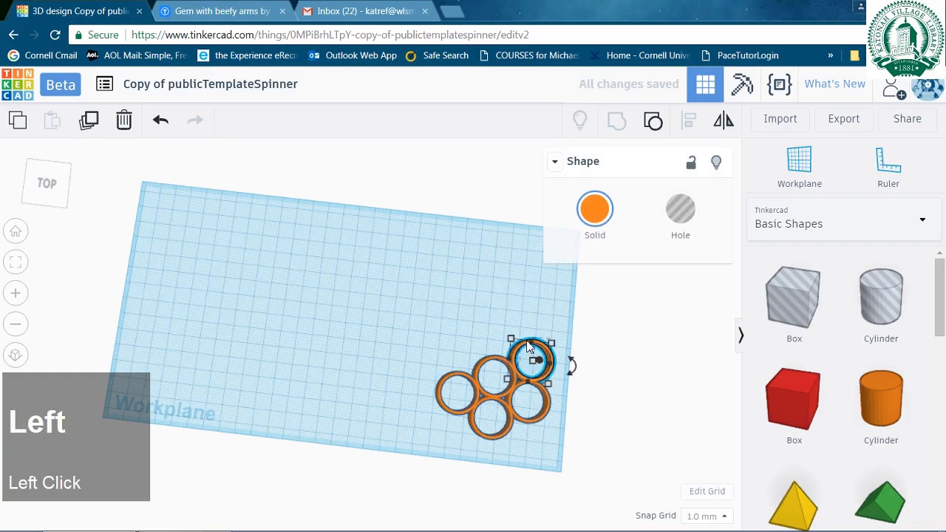
key("Delete")
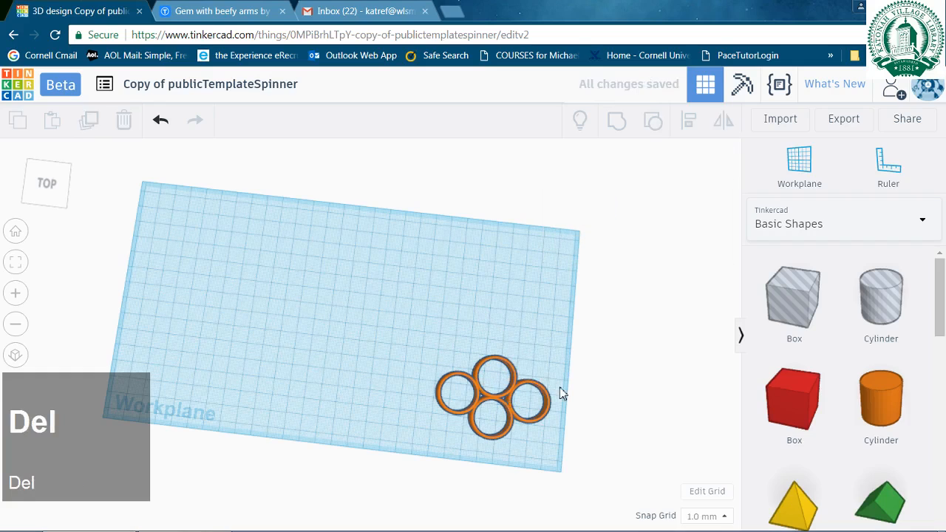
left_click(544, 396)
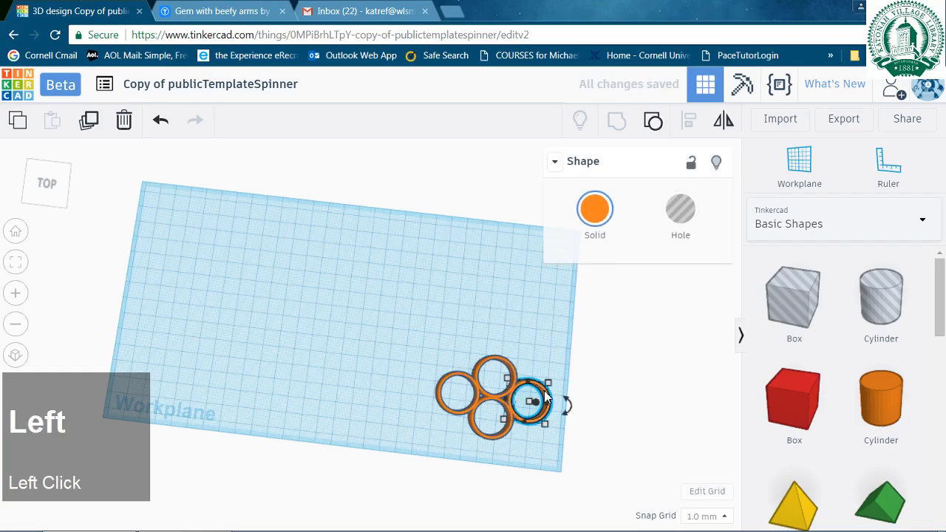
key("Delete")
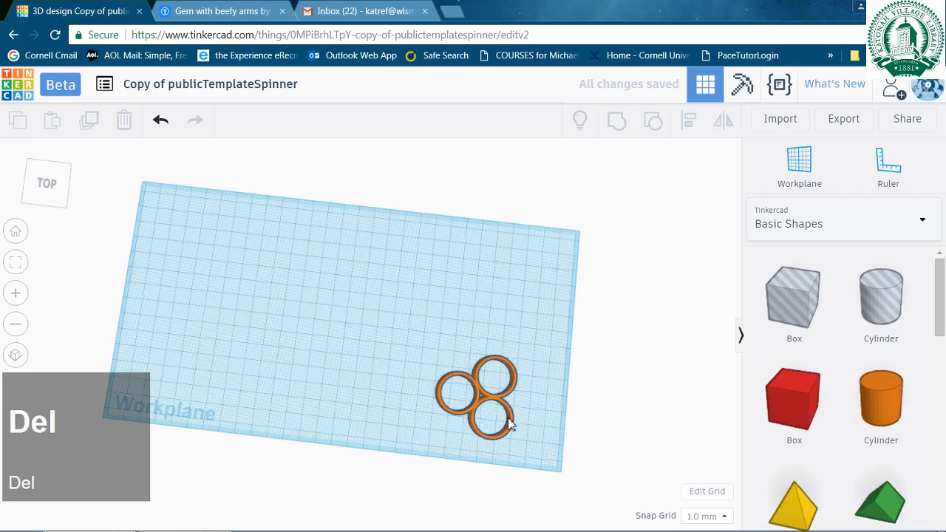
left_click(507, 420)
key("Delete")
left_click(441, 393)
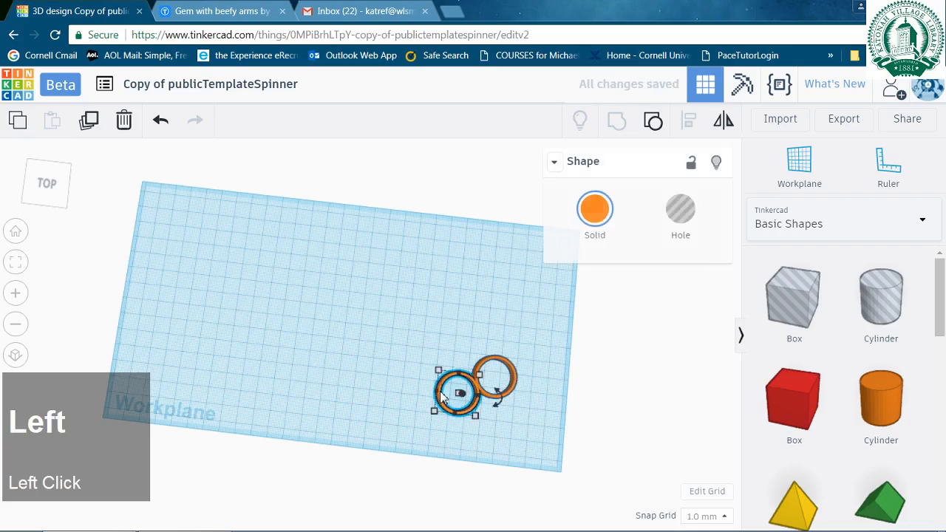
key("BackSpace")
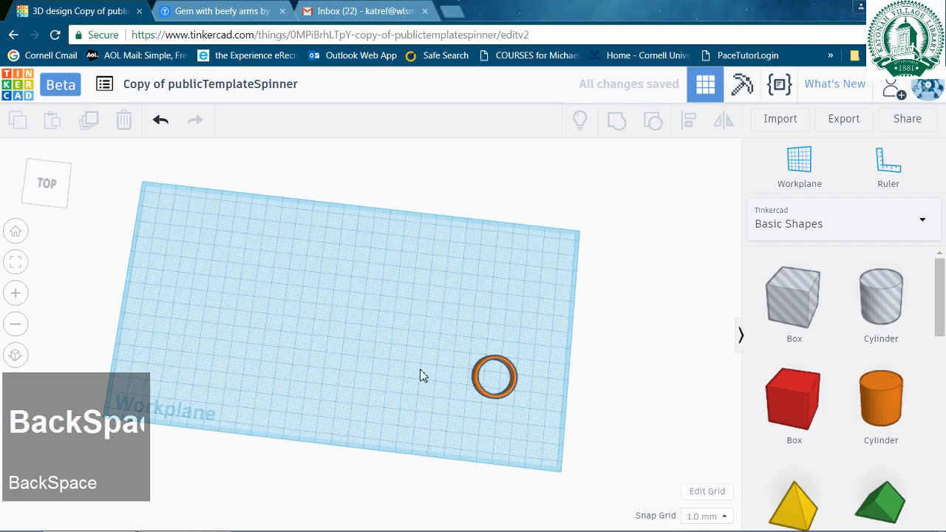
Move the remaining orange ring to about the middle of the workplane, shifting it -98 mm and -29 mm.
left_click(476, 374)
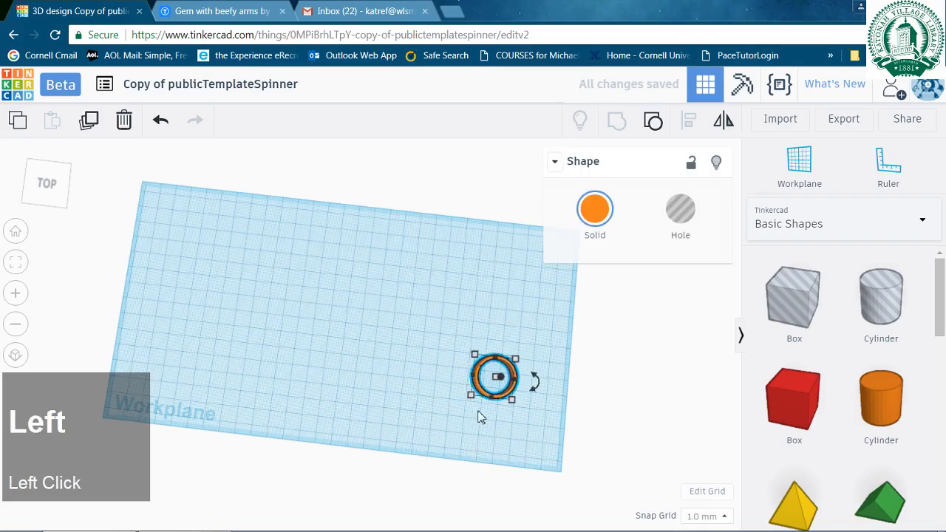
left_click(484, 398)
left_click_drag(484, 398, 331, 335)
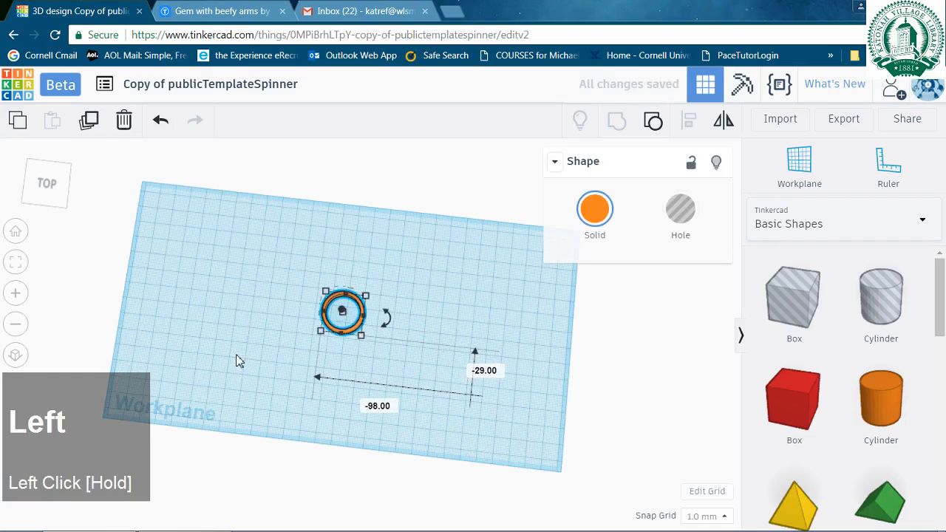
Add a green triangular prism from Basic Shapes to the workplane right beside the orange ring.
right_click_drag(238, 359, 317, 371)
scroll(315, 367, "up", 3)
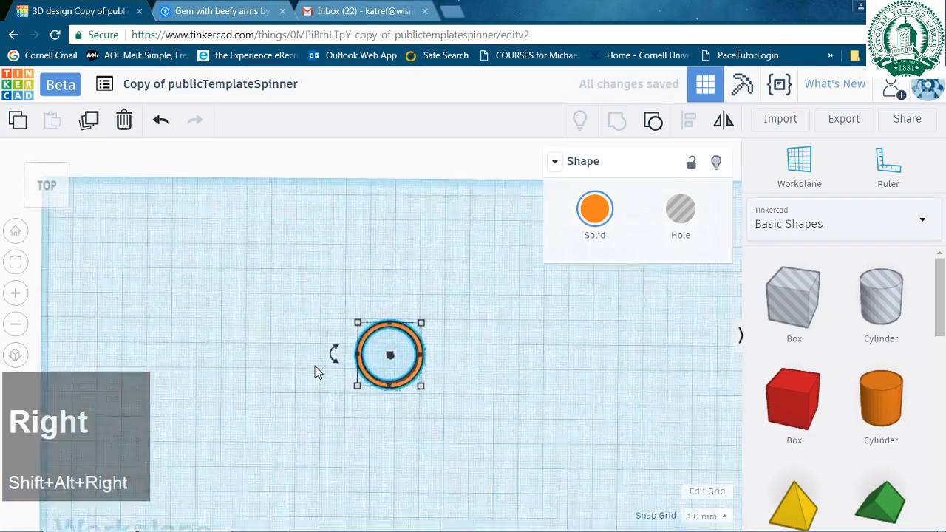
scroll(317, 372, "up", 2)
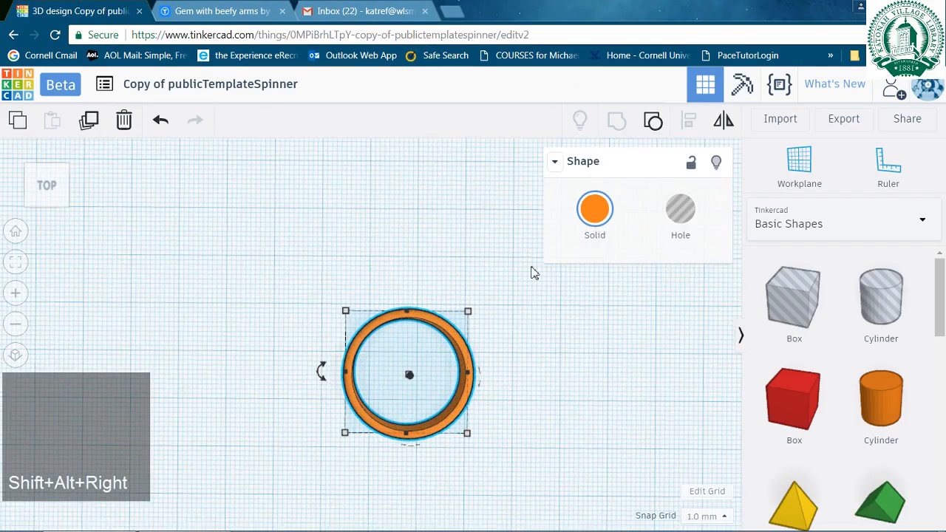
left_click(311, 285)
right_click_drag(311, 286, 322, 322)
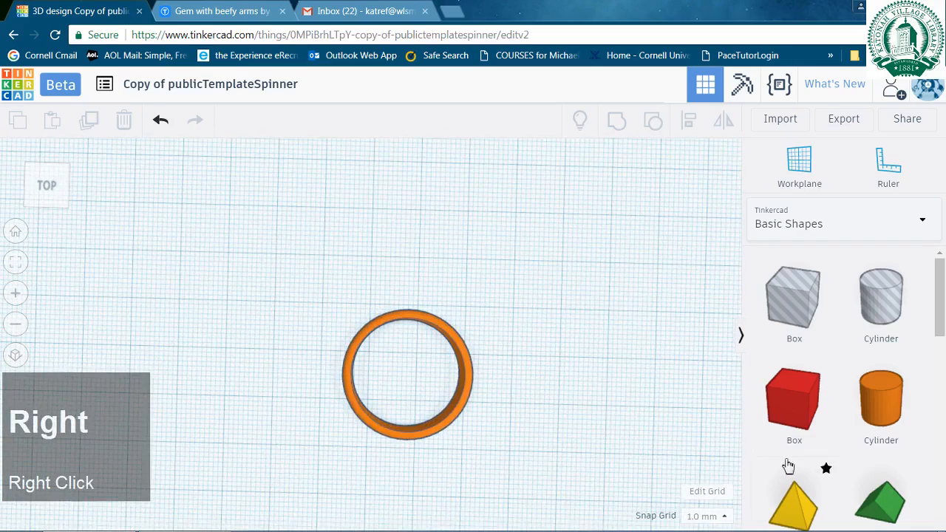
left_click_drag(868, 512, 432, 204)
right_click_drag(411, 206, 297, 138)
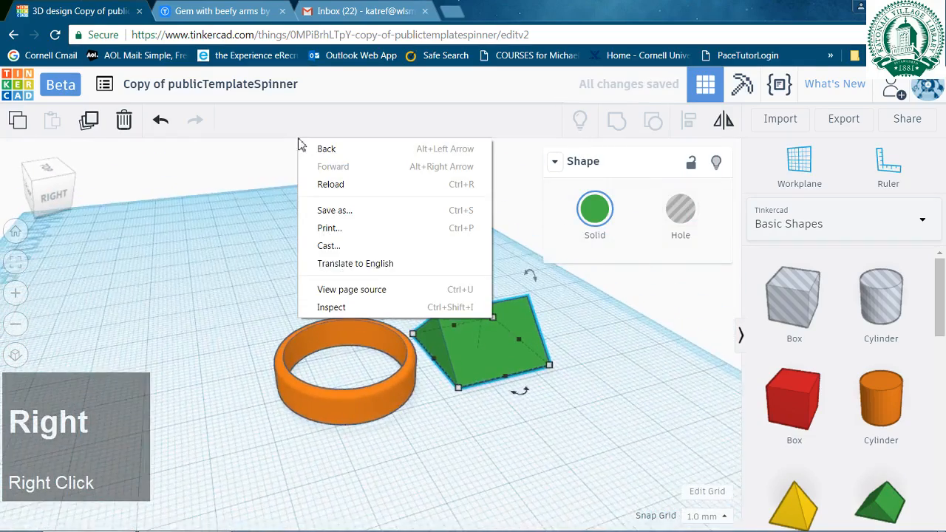
left_click(497, 269)
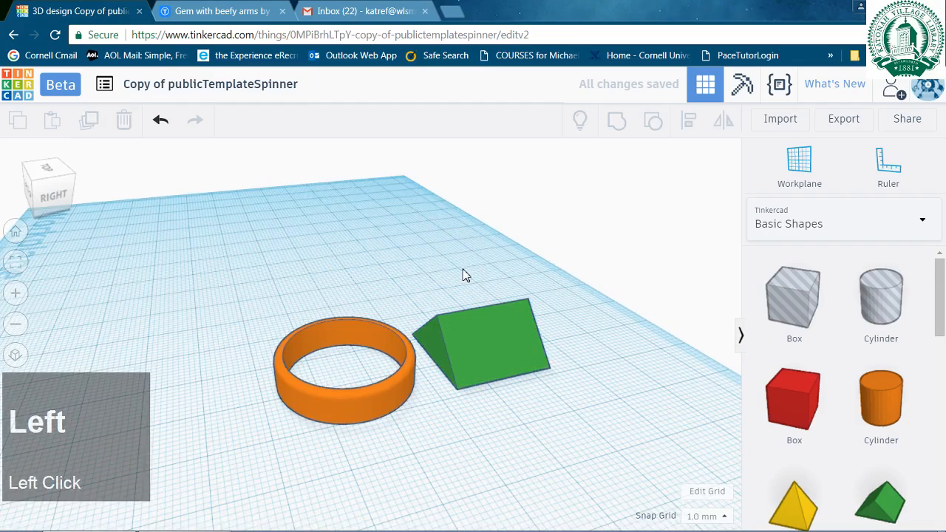
Turn the green prism onto its triangular face and set its height to 6 mm, then check it against the ring's height.
left_click(483, 326)
mouse_move(458, 267)
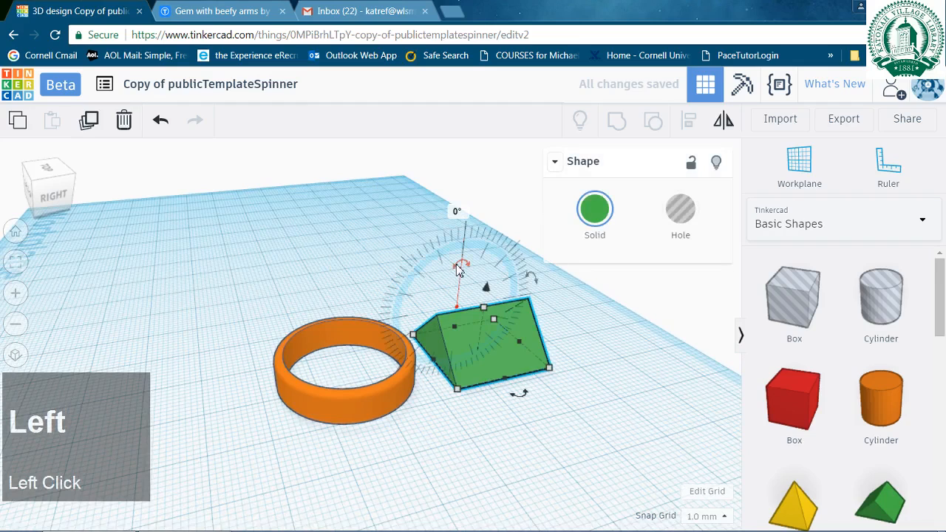
left_click_drag(458, 268, 480, 326)
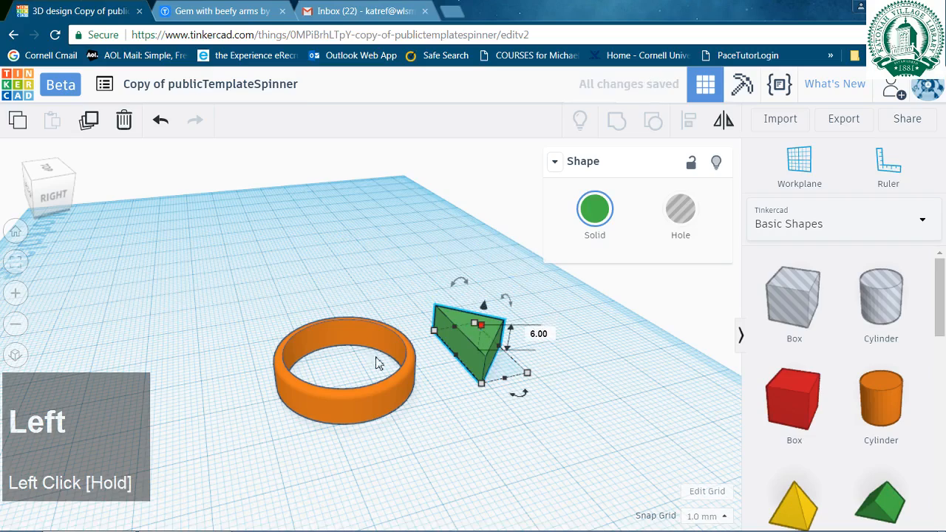
left_click(404, 378)
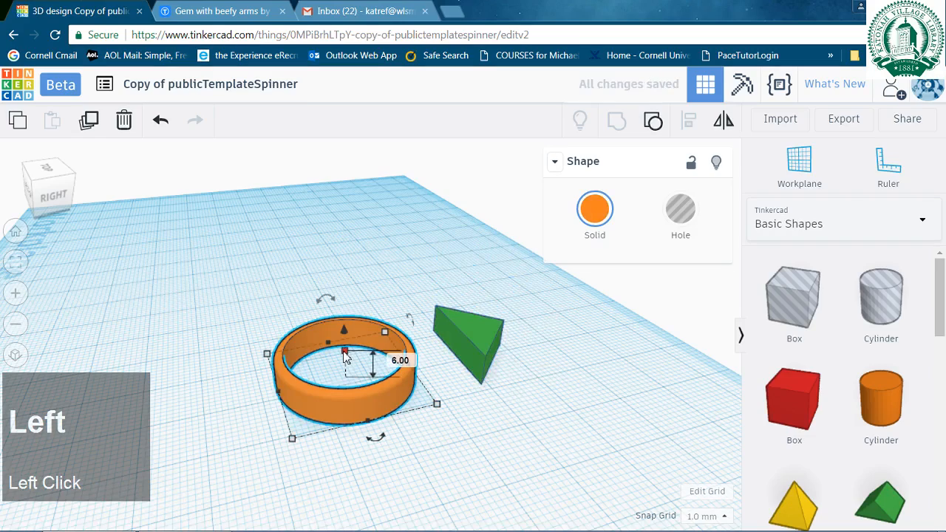
Move the green prism up against the orange ring and rotate it flat so one tip points at the ring.
left_click(454, 357)
right_click_drag(458, 355, 437, 242)
left_click_drag(430, 283, 412, 329)
left_click(353, 255)
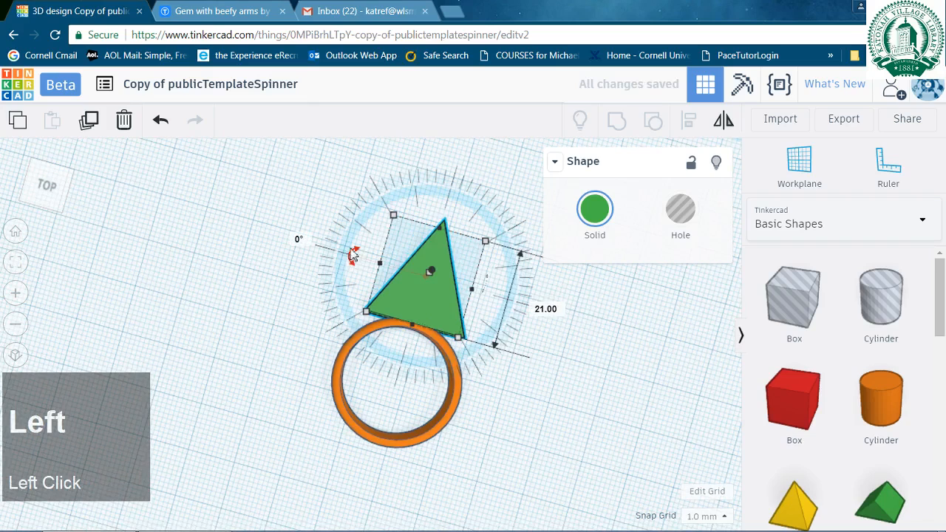
left_click_drag(353, 254, 473, 294)
right_click_drag(230, 333, 257, 313)
key("Up")
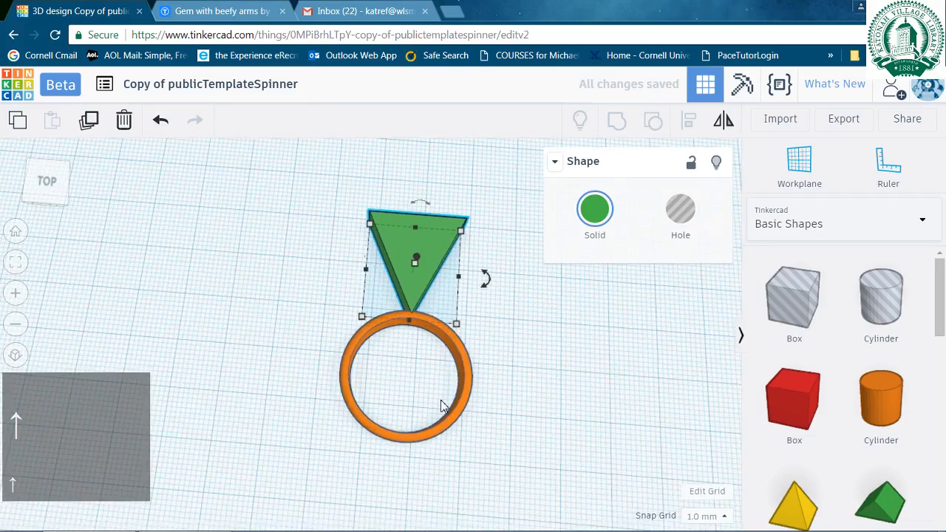
Nudge the green prism about 3 mm towards the ring so its tip pushes through the ring's wall.
scroll(441, 404, "up", 5)
right_click_drag(441, 363, 452, 269)
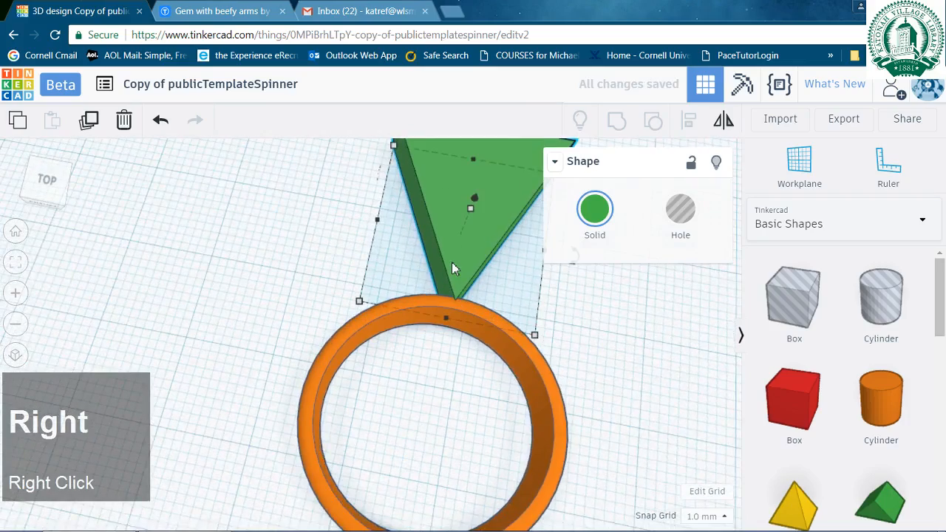
scroll(452, 261, "down", 5)
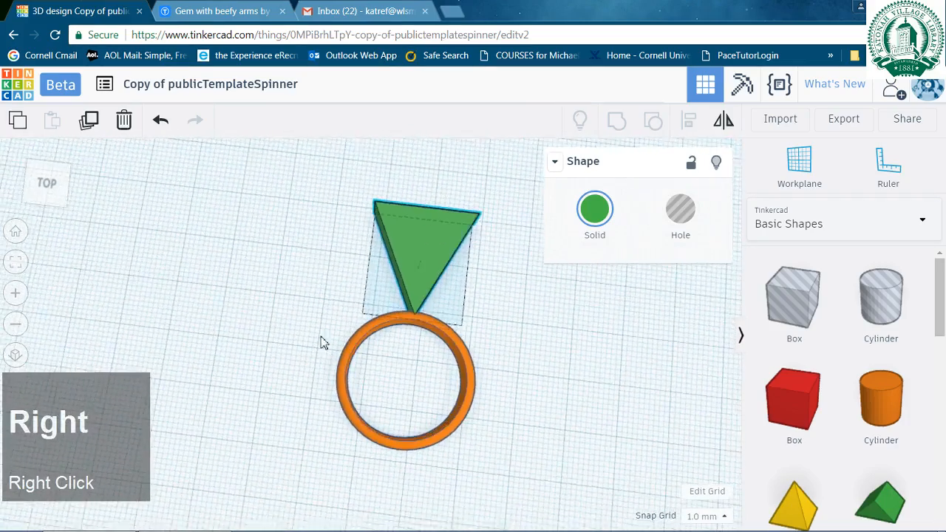
key("Down")
key("Down")
key("Down")
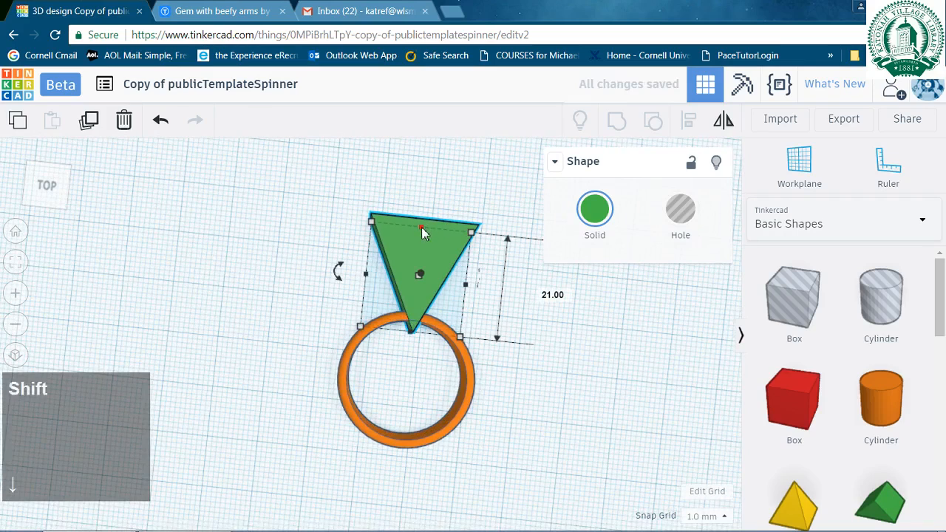
Enlarge the prism proportionally to 30 mm long and colour it yellow.
left_click_drag(423, 224, 426, 183, "shift")
left_click(596, 218)
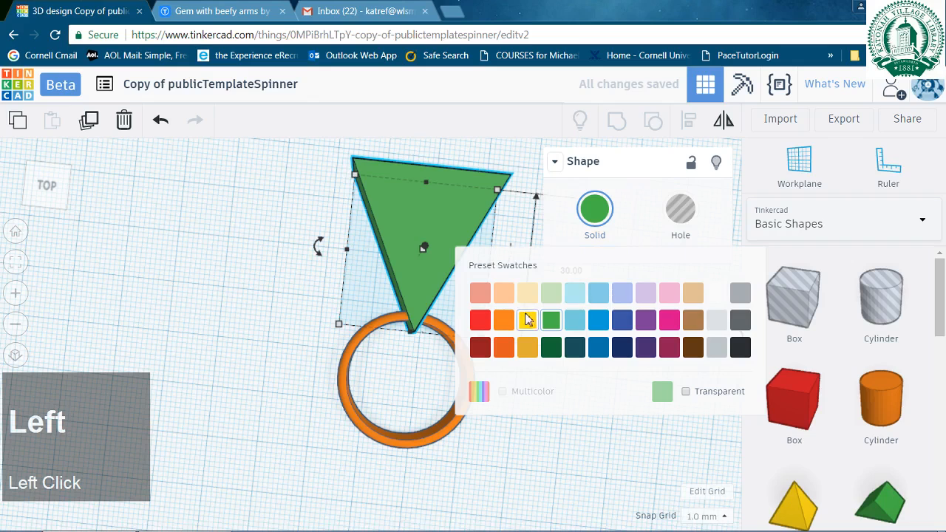
left_click(528, 323)
left_click(464, 348)
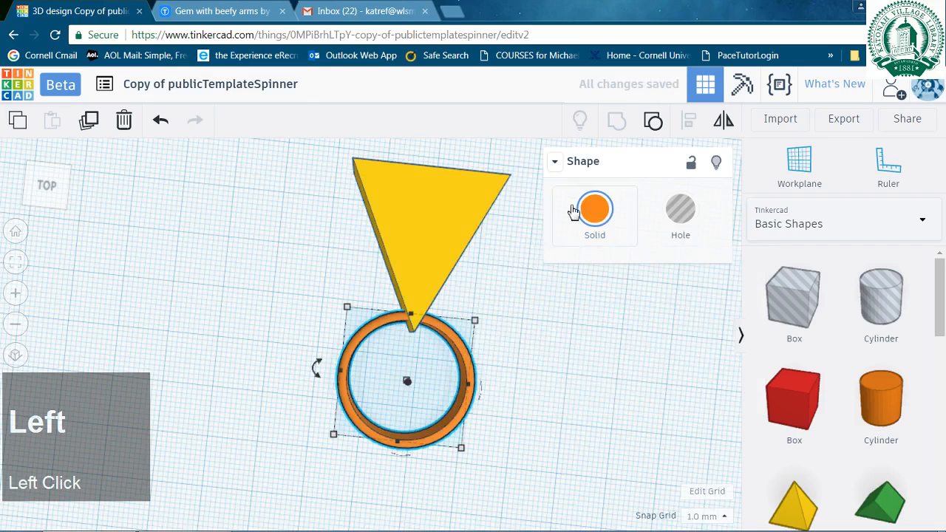
left_click(580, 228)
left_click(257, 257)
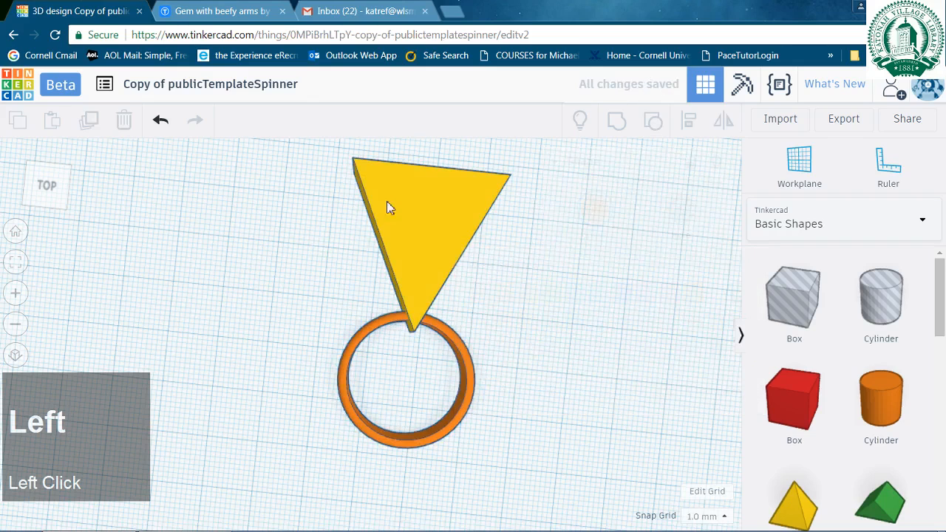
left_click(401, 218)
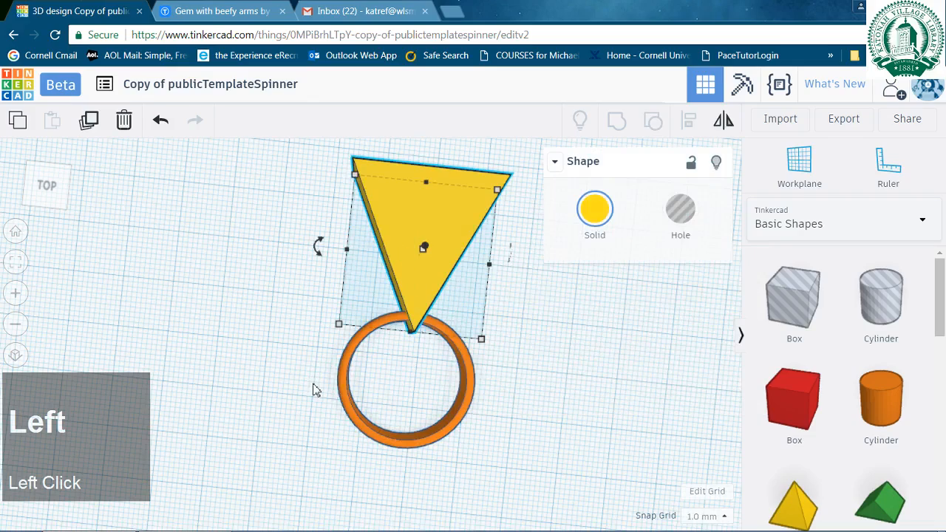
key("shift+alt+Right")
right_click_drag(326, 351, 332, 315)
right_click_drag(337, 383, 334, 420)
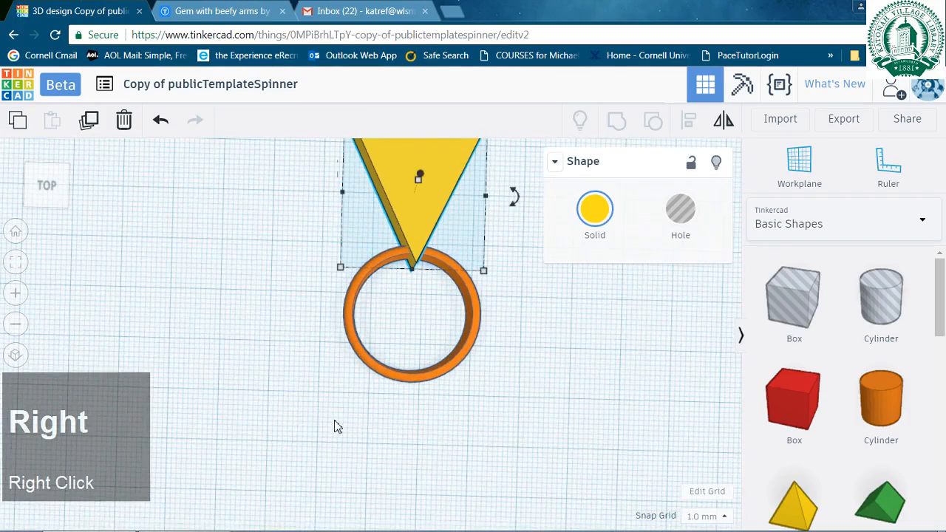
left_click(584, 351)
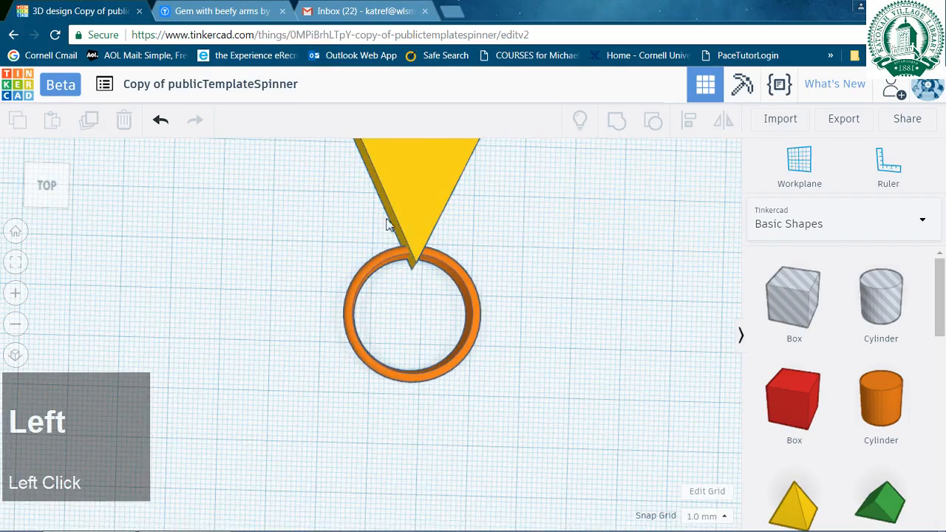
left_click(409, 226)
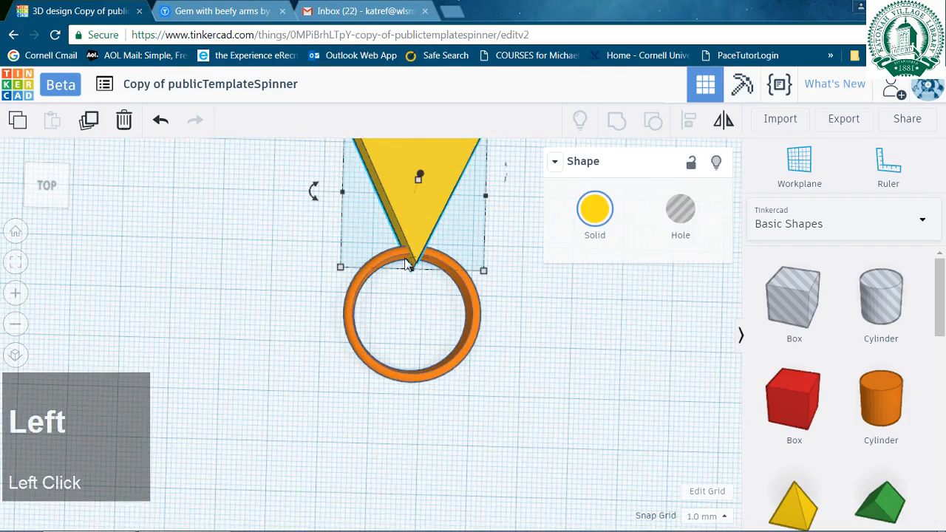
Place a hole cylinder from Basic Shapes inside the ring and set its sides to 60.
left_click_drag(895, 306, 412, 320)
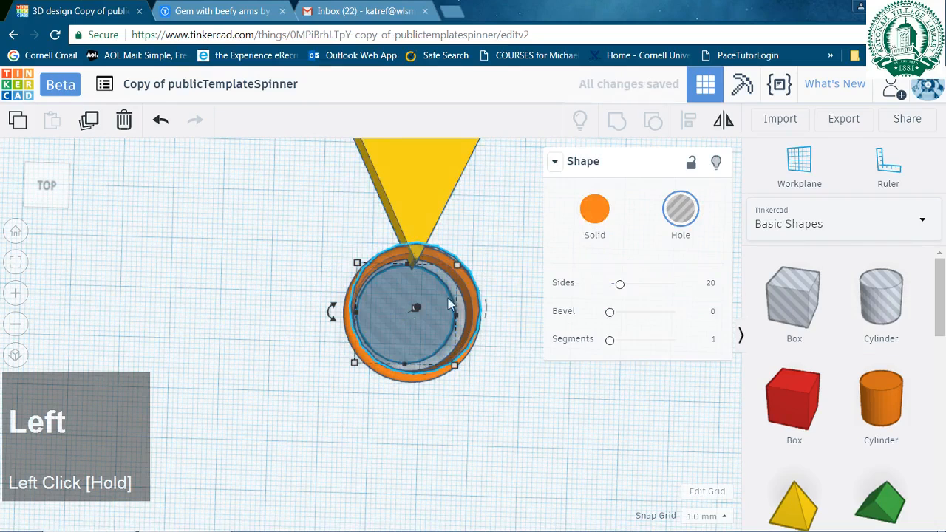
left_click(711, 282)
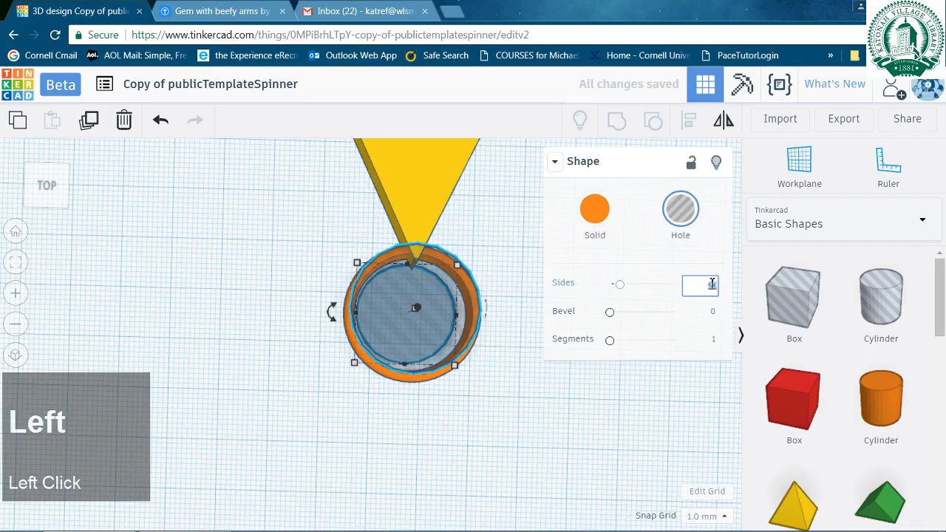
type("60")
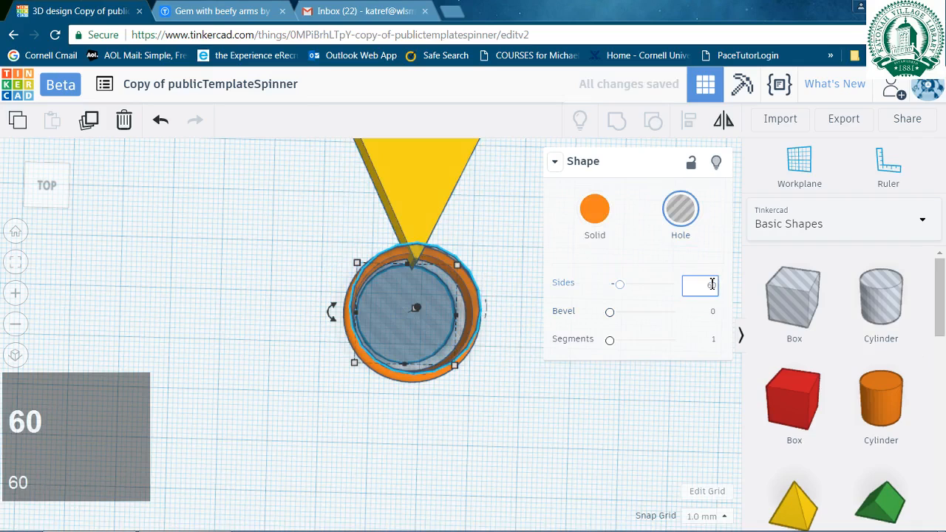
key("Return")
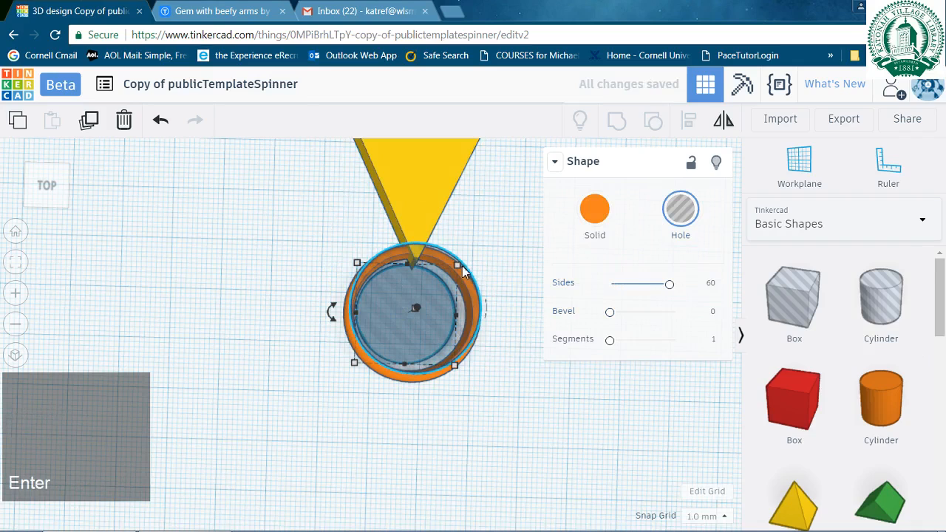
Set the hole cylinder's width and length both to 22.6 mm.
left_click(461, 268)
left_click(410, 191)
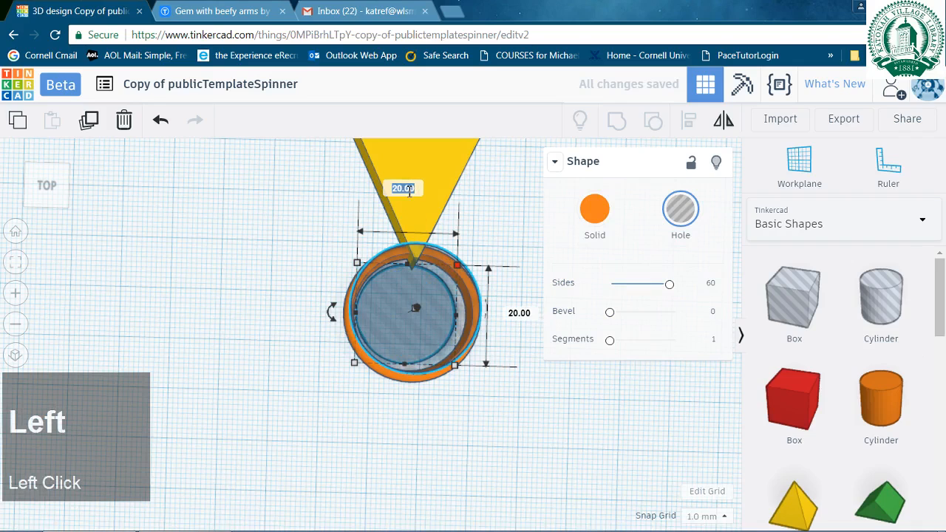
type("22.6")
key("Return")
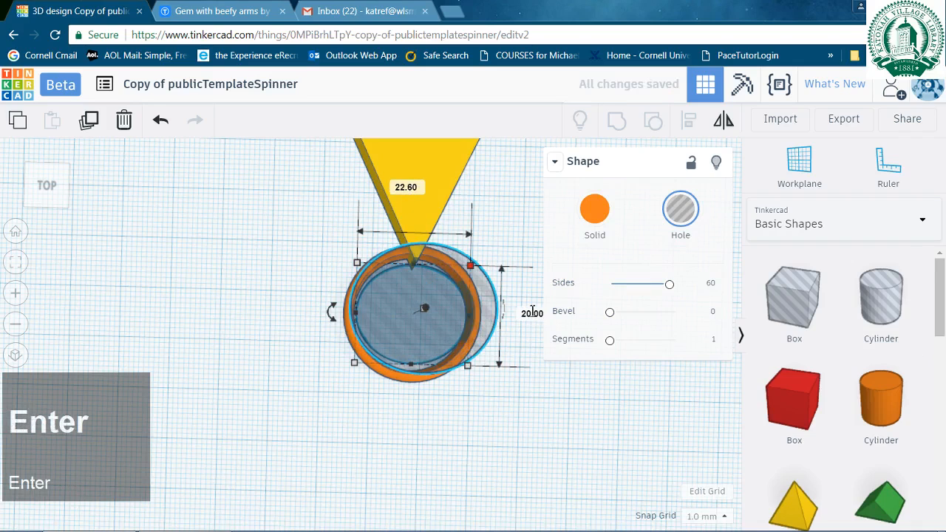
left_click(533, 314)
type("22.6")
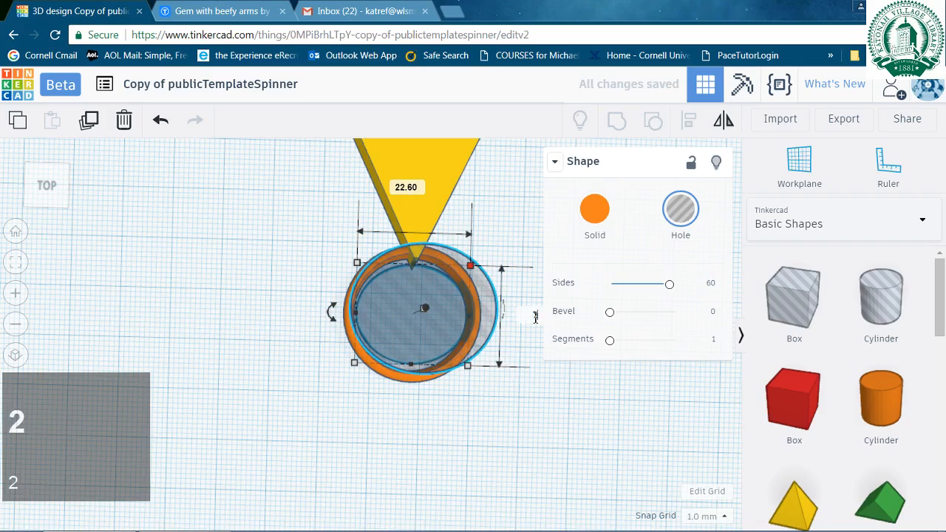
key("Return")
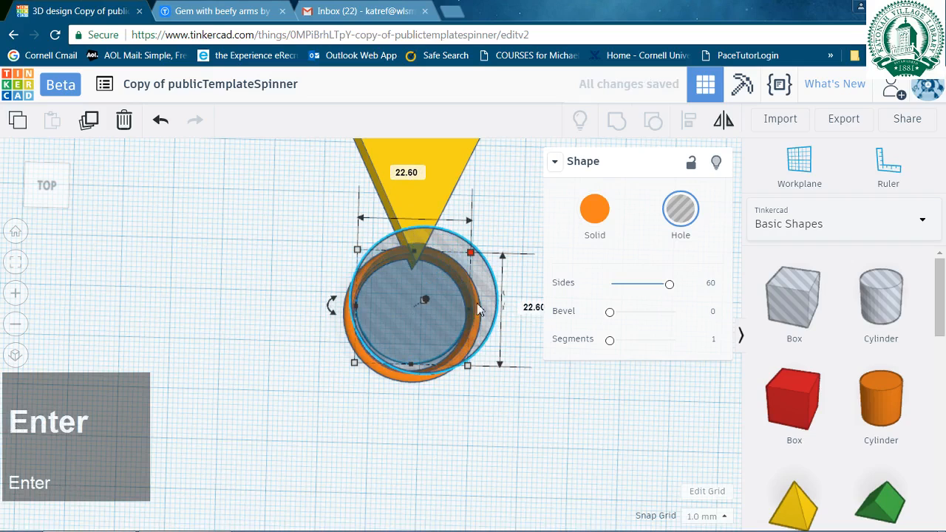
Move the hole cylinder over the ring's opening and align both shapes' centres in the two horizontal directions.
left_click_drag(405, 322, 402, 325)
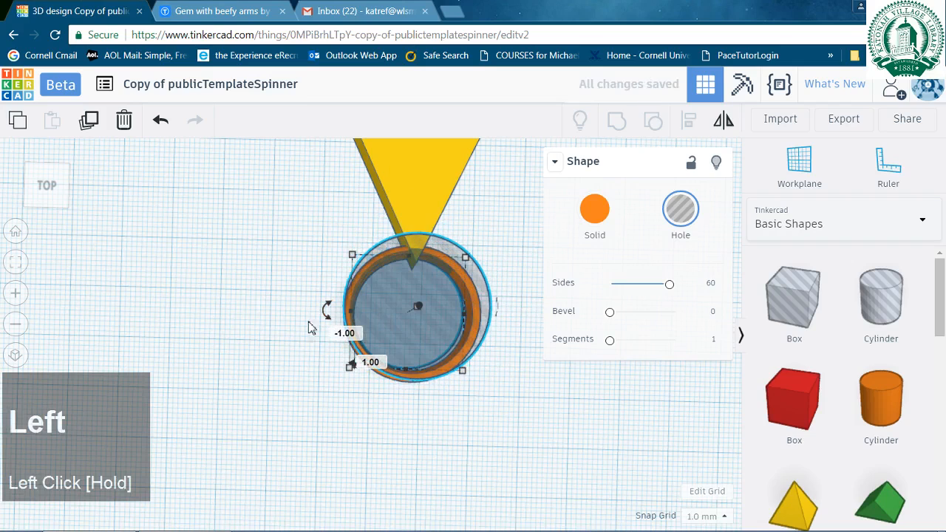
left_click_drag(291, 422, 404, 379)
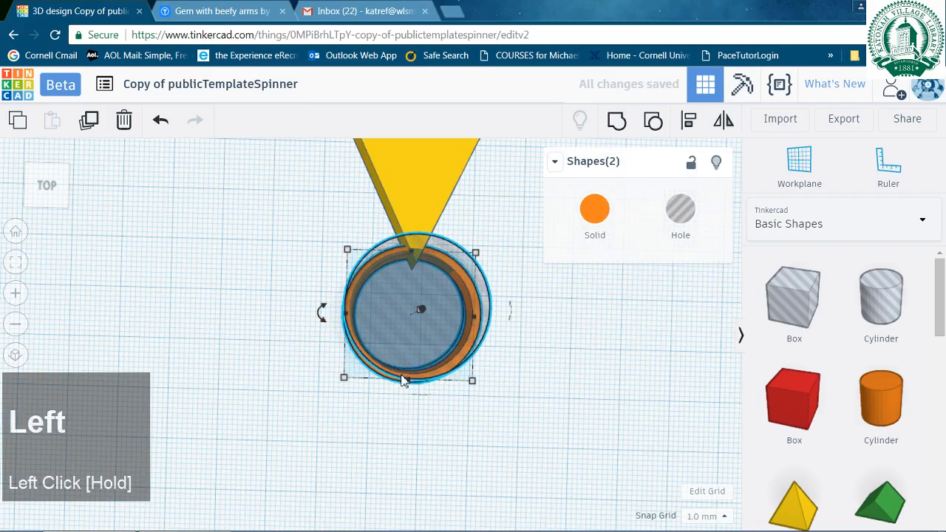
left_click(690, 127)
left_click(411, 229)
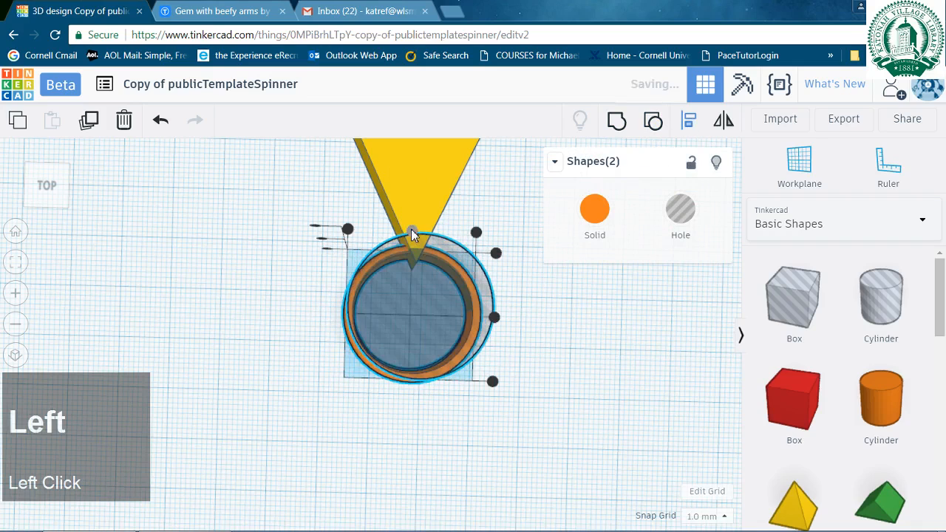
left_click(495, 317)
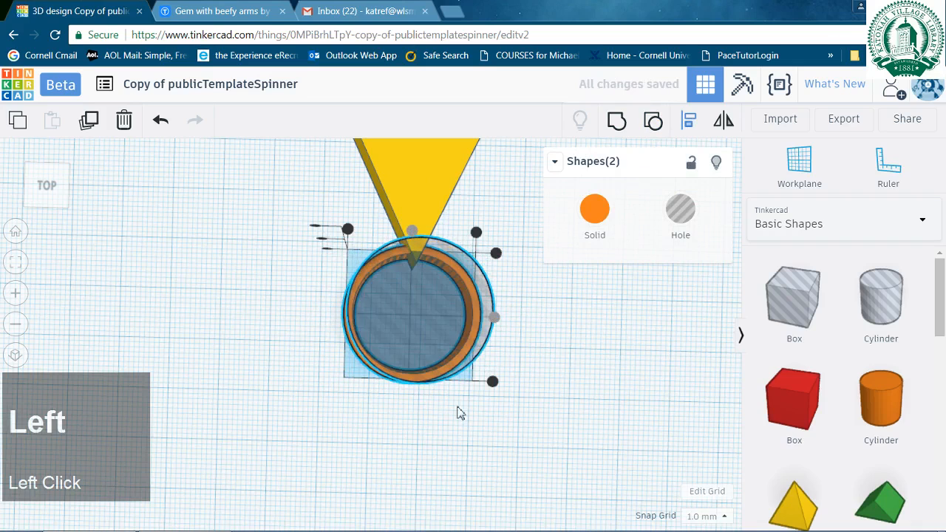
left_click(382, 478)
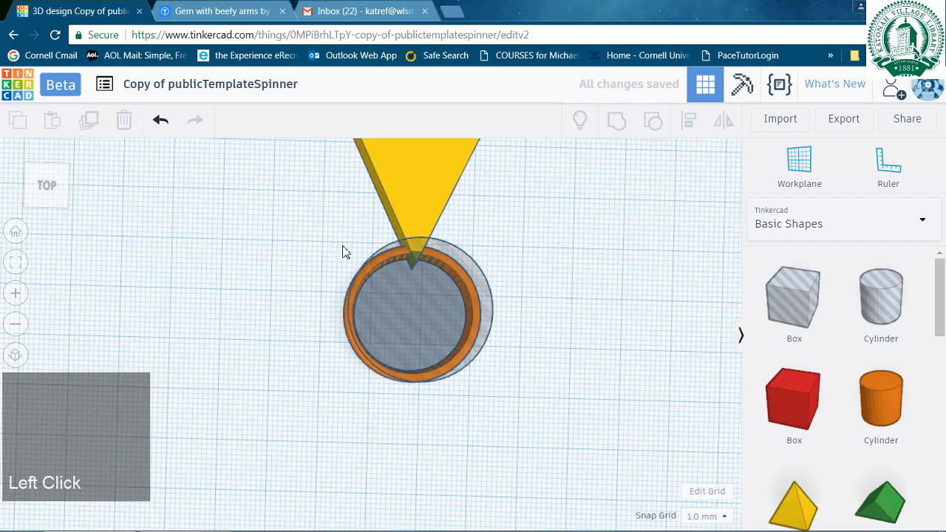
Align the yellow prism, the ring and the hole cylinder on their common centre line across the width.
right_click_drag(292, 231, 301, 170)
left_click_drag(323, 187, 467, 411)
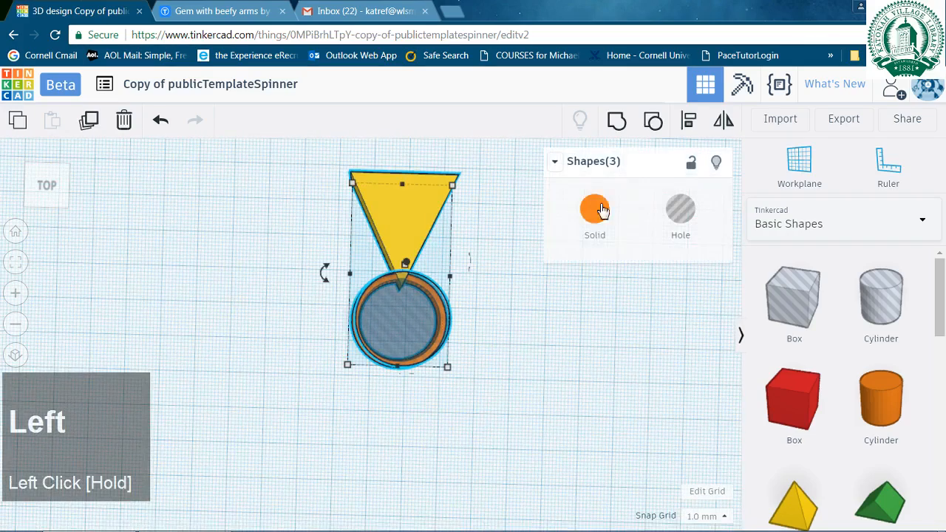
left_click(688, 120)
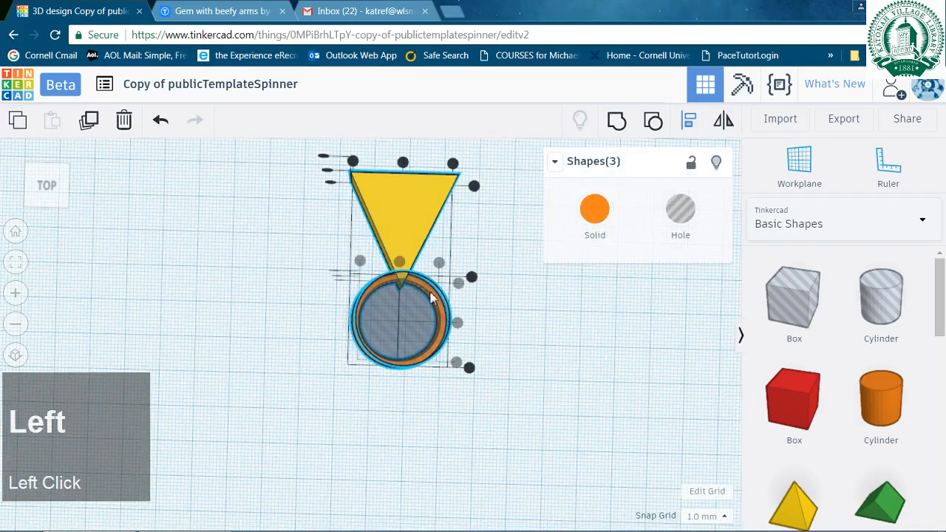
left_click(402, 164)
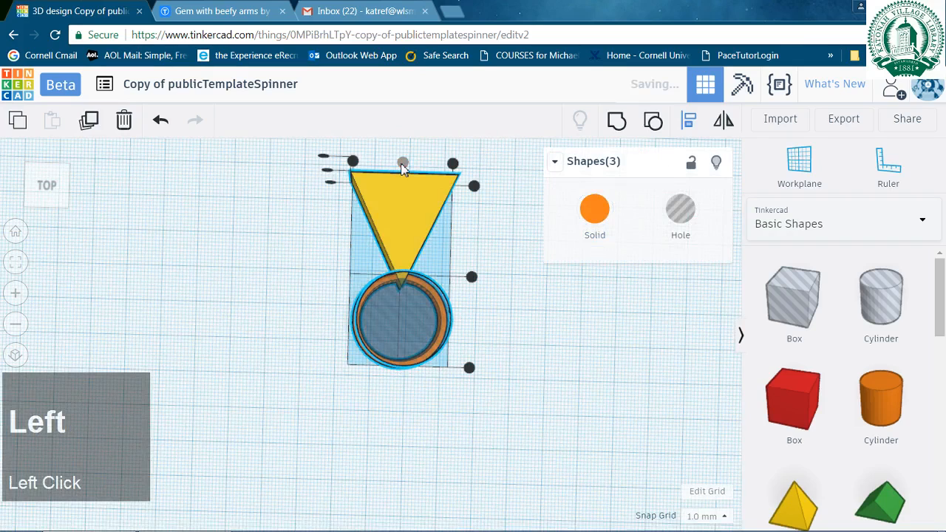
left_click(278, 355)
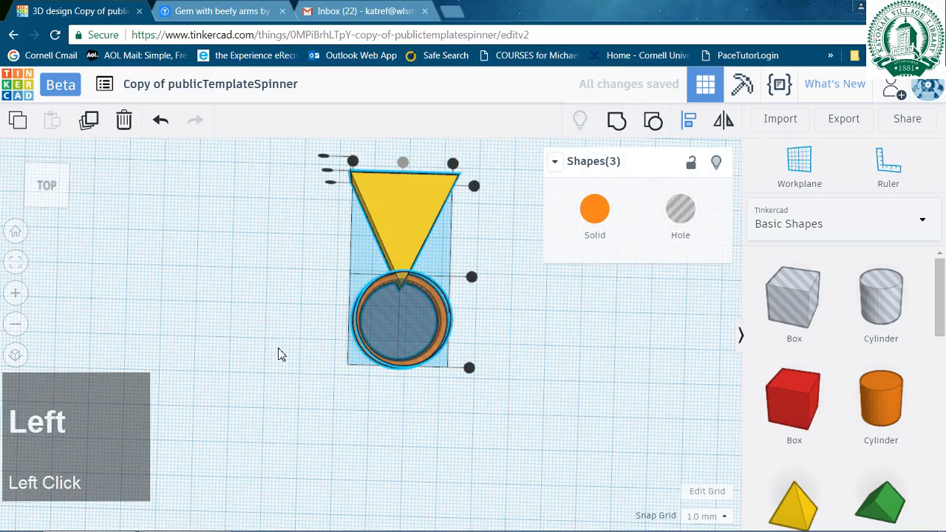
Nudge the yellow prism 4 mm further into the ring so its tip reaches deeper into the hole cylinder.
scroll(382, 314, "up", 3)
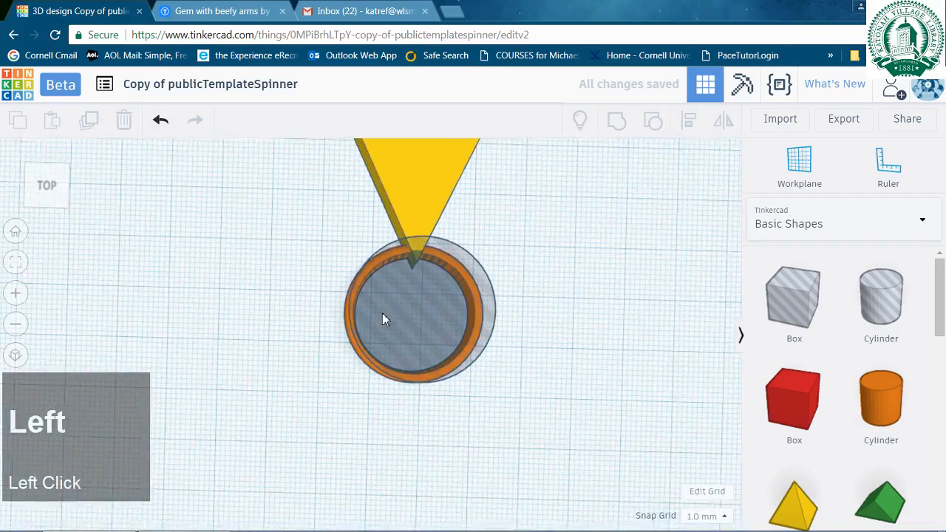
left_click(398, 202)
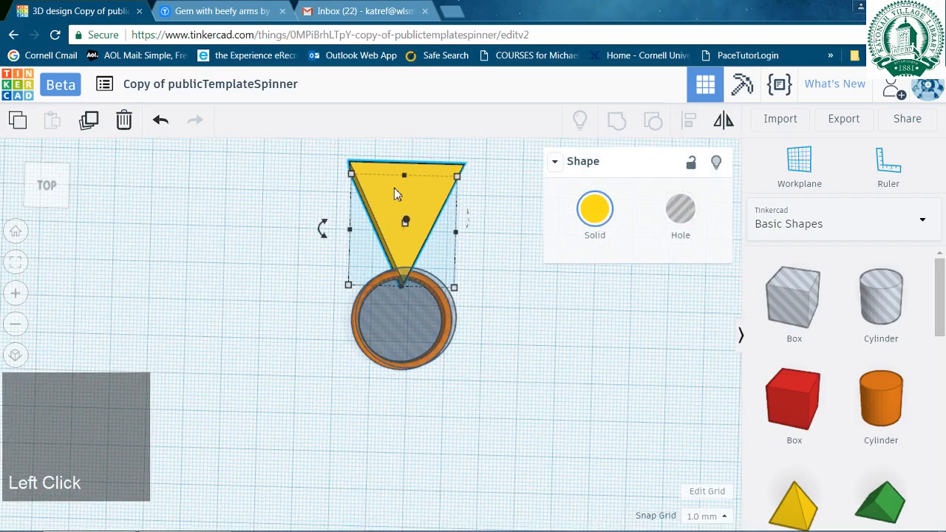
key("Down")
key("Down")
key("Down")
key("Down")
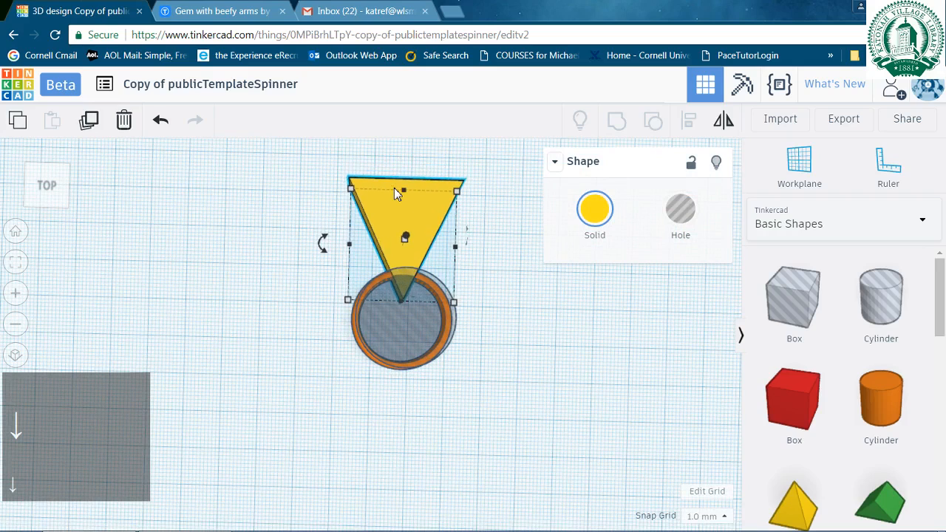
Nudge the yellow prism 2 mm back out of the ring, away from the hole cylinder's centre.
key("Up")
key("Up")
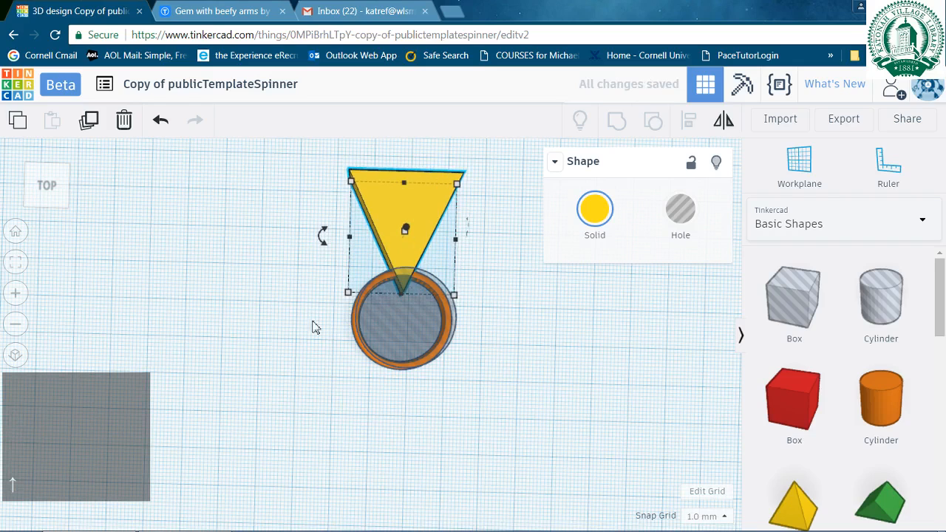
left_click(289, 288)
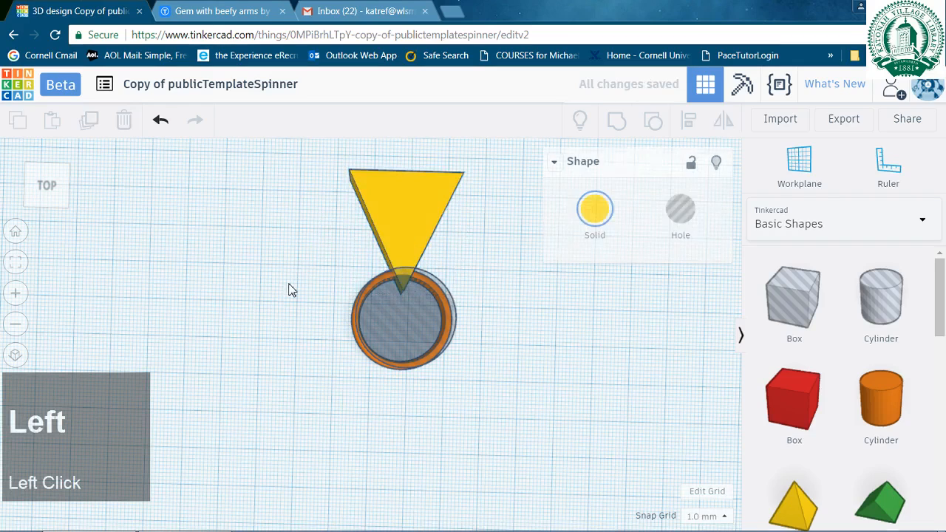
Check the dimensions of the yellow prism and of the orange ring.
left_click(411, 207)
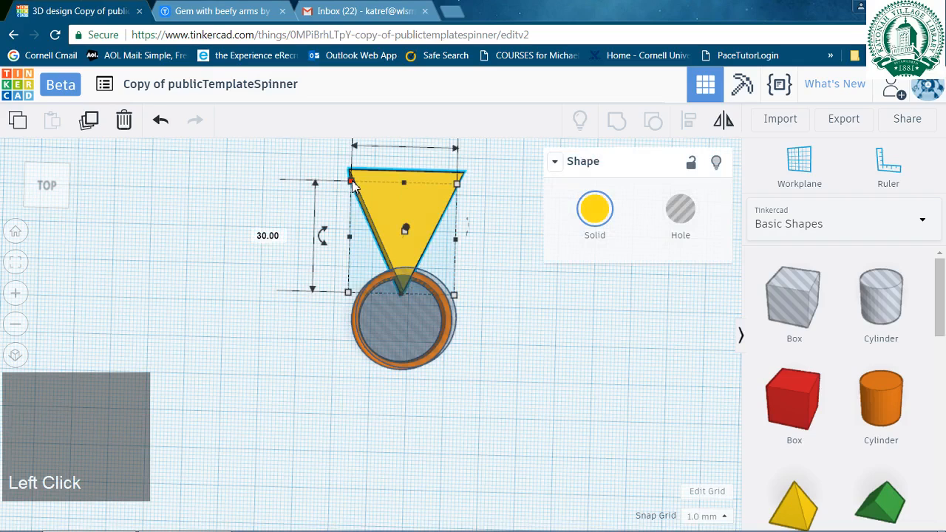
left_click(357, 347)
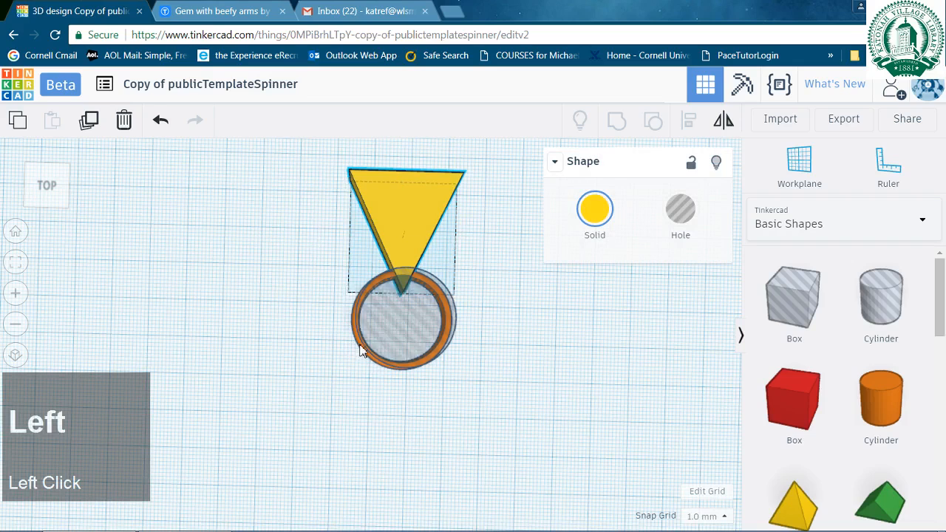
mouse_move(355, 273)
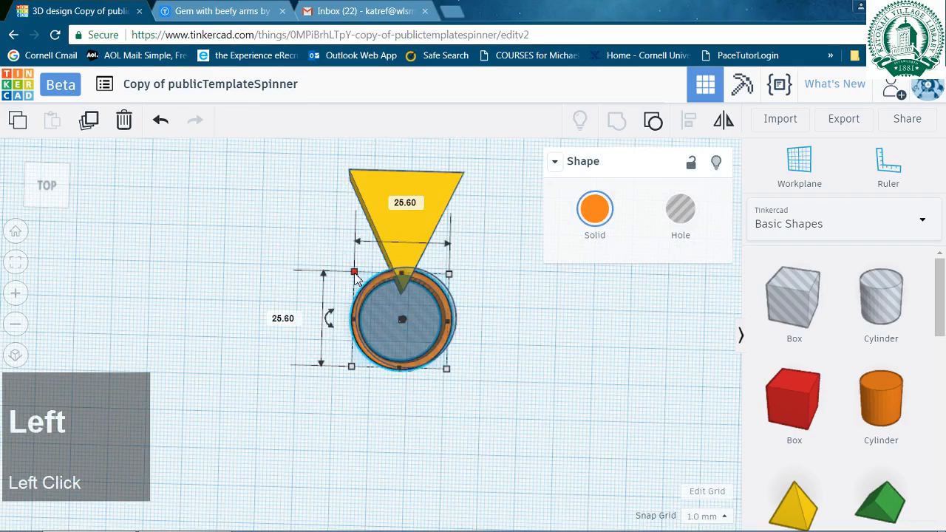
Nudge the yellow prism about 5 mm into the ring so its tip nearly reaches the hole cylinder's centre.
left_click(373, 177)
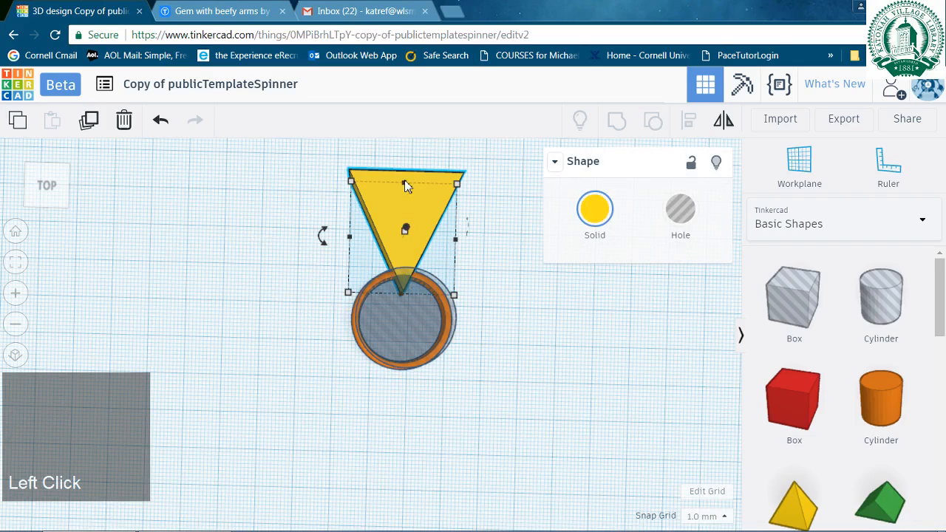
mouse_move(404, 186)
key("Down")
key("Down")
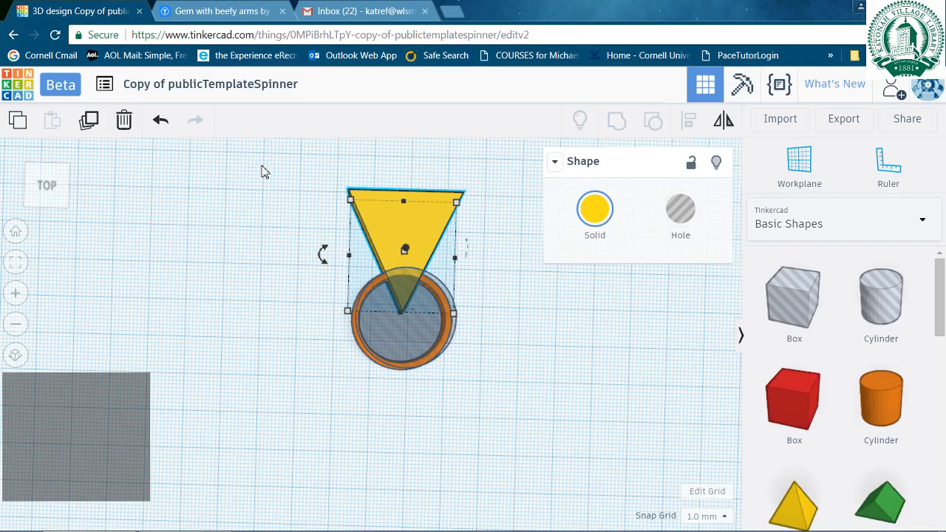
left_click(291, 196)
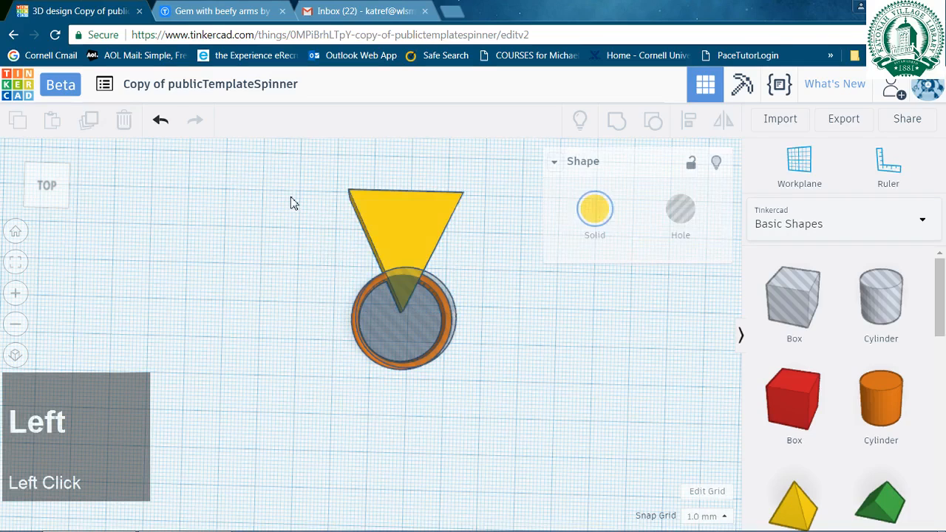
Group the yellow prism with the hole cylinder to cut the prism's tip to the round bearing opening.
left_click(393, 249)
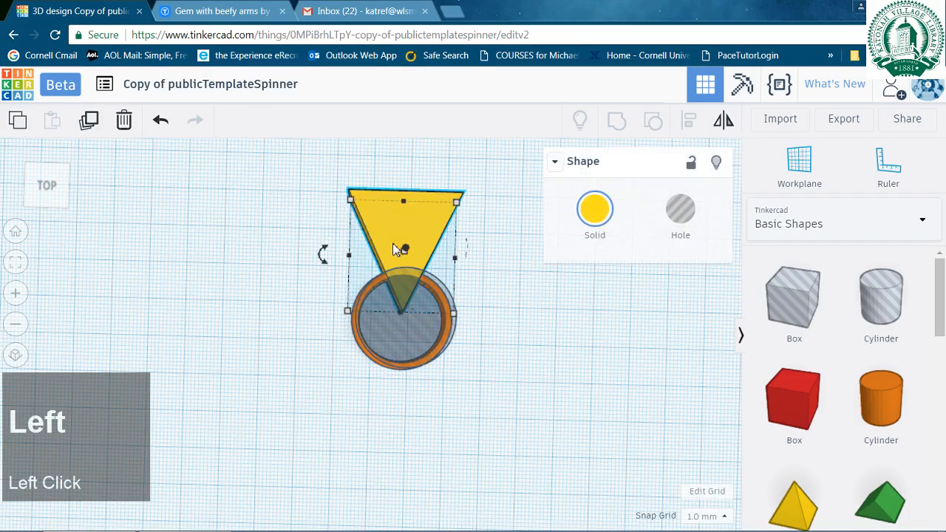
left_click(394, 343, "shift")
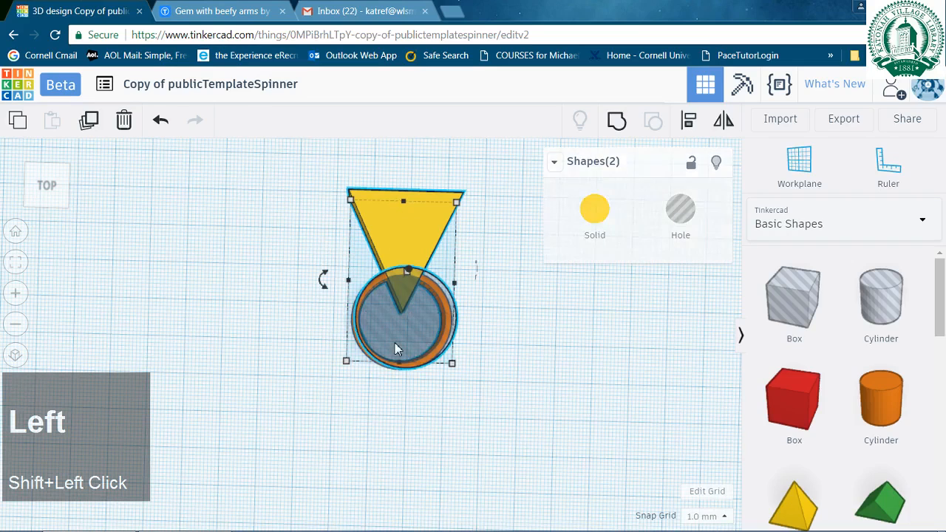
left_click(617, 121)
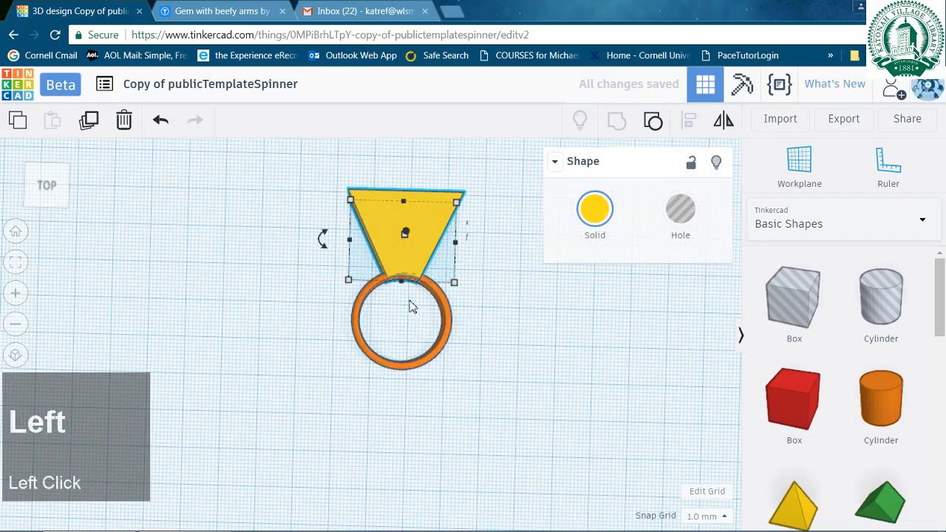
scroll(447, 327, "up", 1)
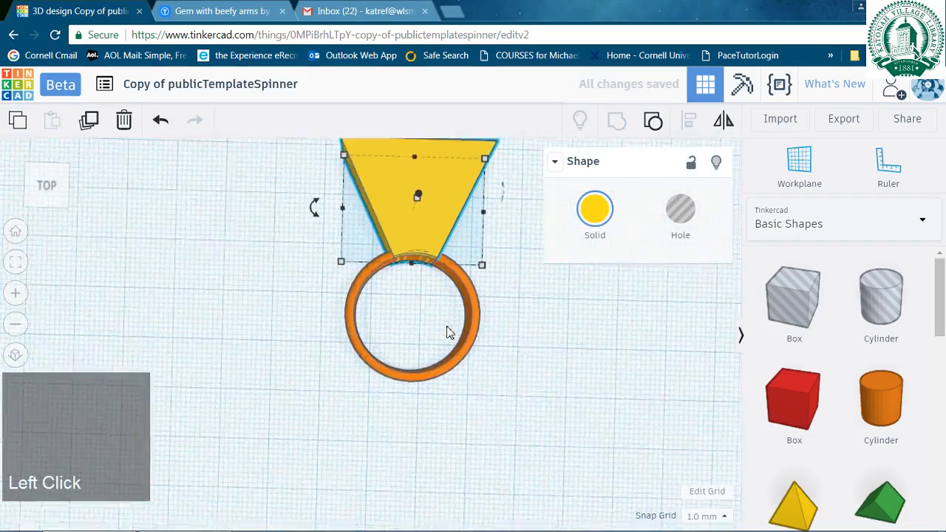
right_click_drag(446, 332, 413, 276)
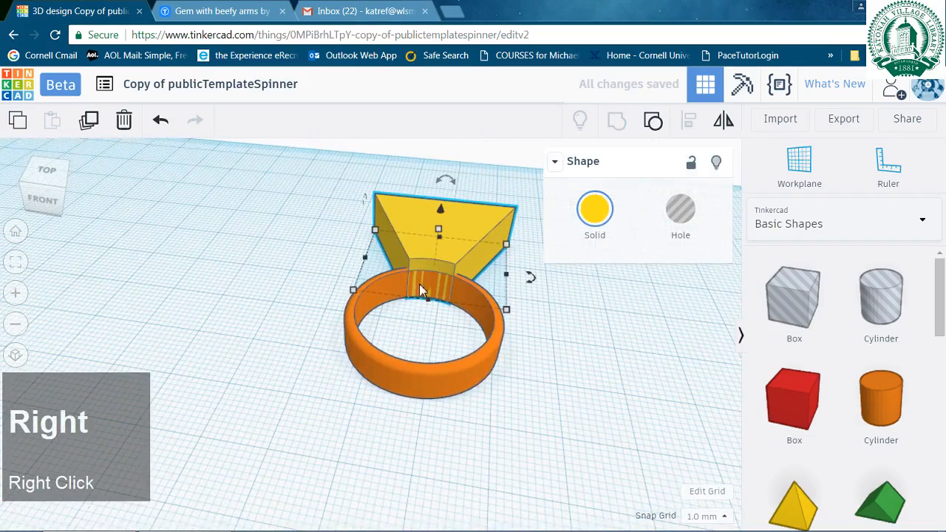
right_click_drag(361, 253, 382, 362)
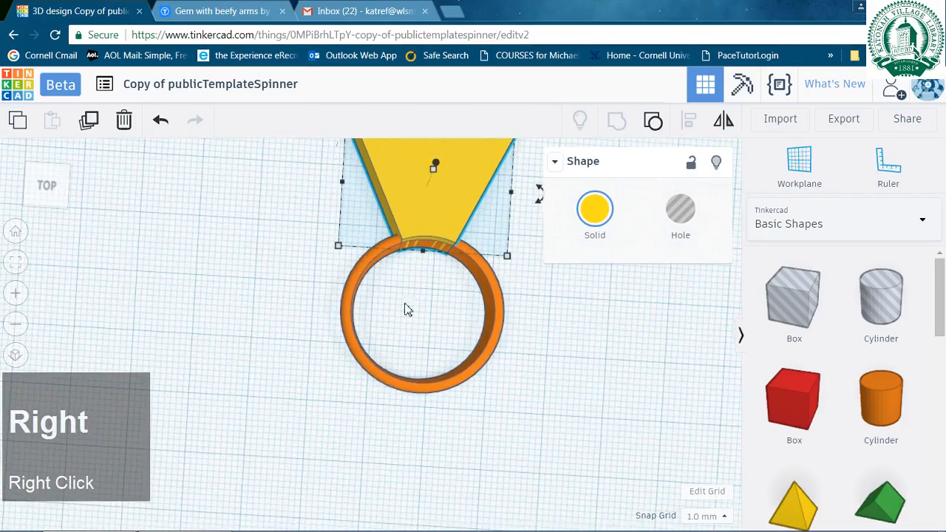
scroll(414, 322, "down", 3)
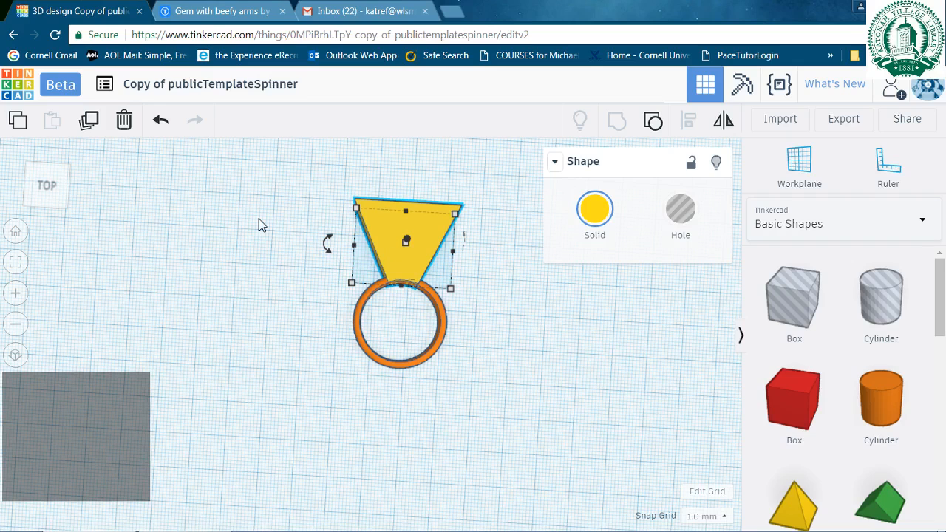
Duplicate the cut yellow arm in place and rotate the copy 180°.
left_click(88, 122)
left_click_drag(332, 257, 449, 269)
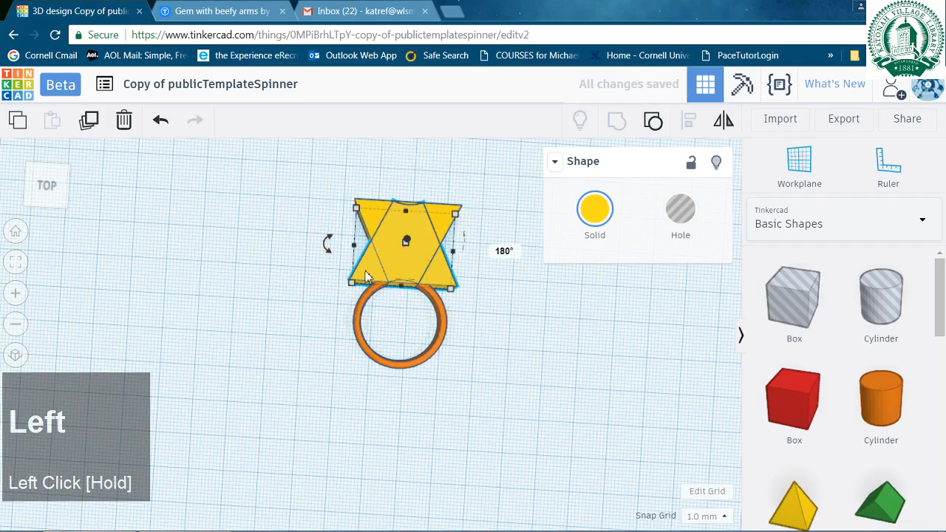
Nudge the rotated arm copy straight across the ring until its curved end lines up with the opposite side of the bearing opening.
key("Down")
key("Down")
key("Down")
key("Down")
key("Down")
key("Down")
key("Down")
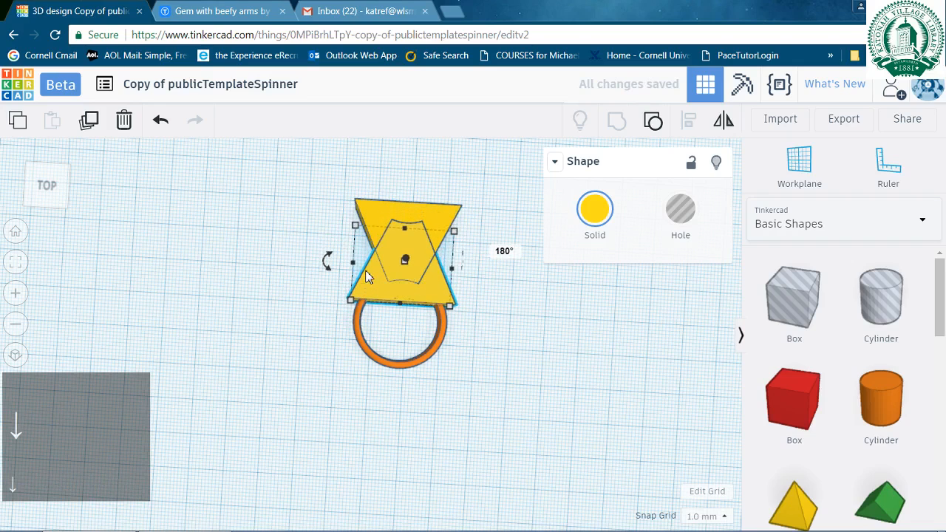
key("Down")
key("Down")
key("Down")
key("Down")
key("Down")
key("Down")
key("Down")
key("Down")
key("Down")
key("Down")
key("Down")
key("Down")
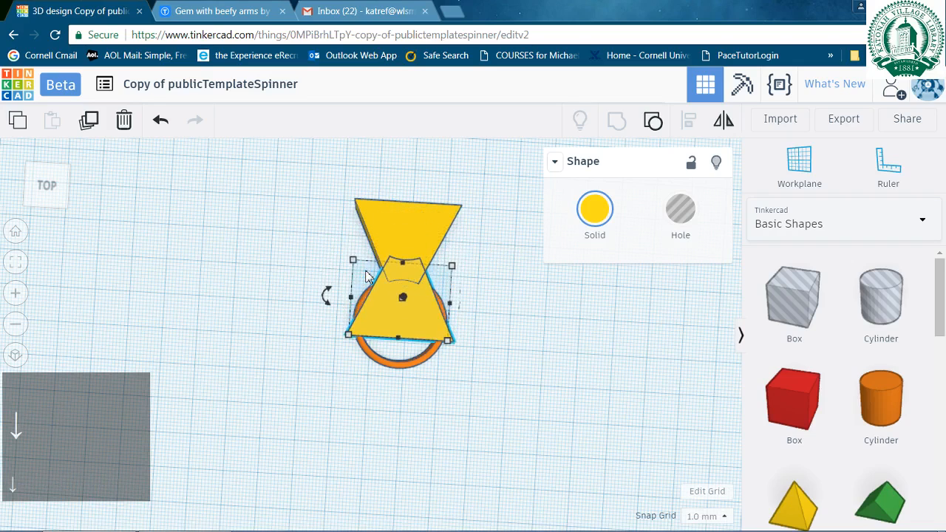
key("Down")
key("Down")
key("Down")
key("Down")
key("Down")
key("Down")
key("Down")
key("Down")
key("Down")
key("Down")
key("Down")
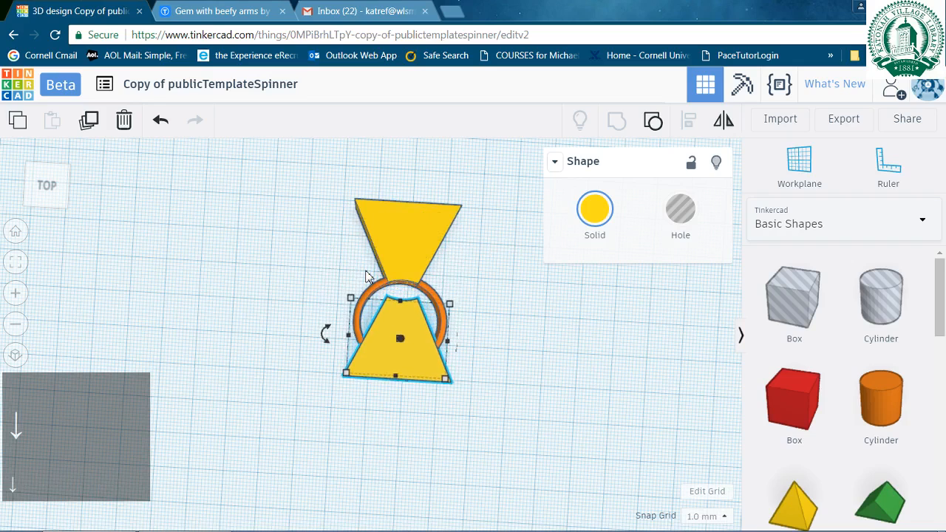
key("Down")
key("Down")
key("Down")
key("Down")
key("Down")
key("Down")
key("Down")
key("Down")
key("Down")
key("Down")
key("Down")
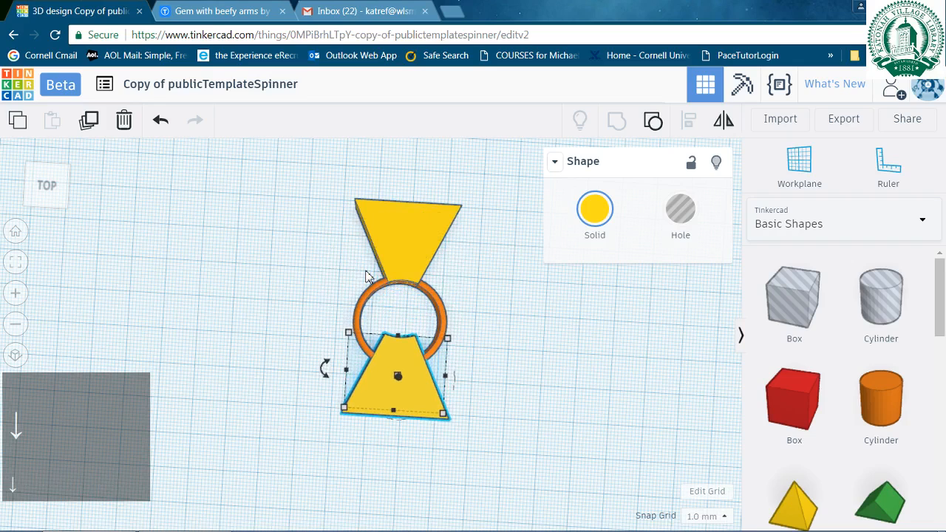
key("Down")
key("Down")
key("Down")
key("Down")
key("Down")
key("Down")
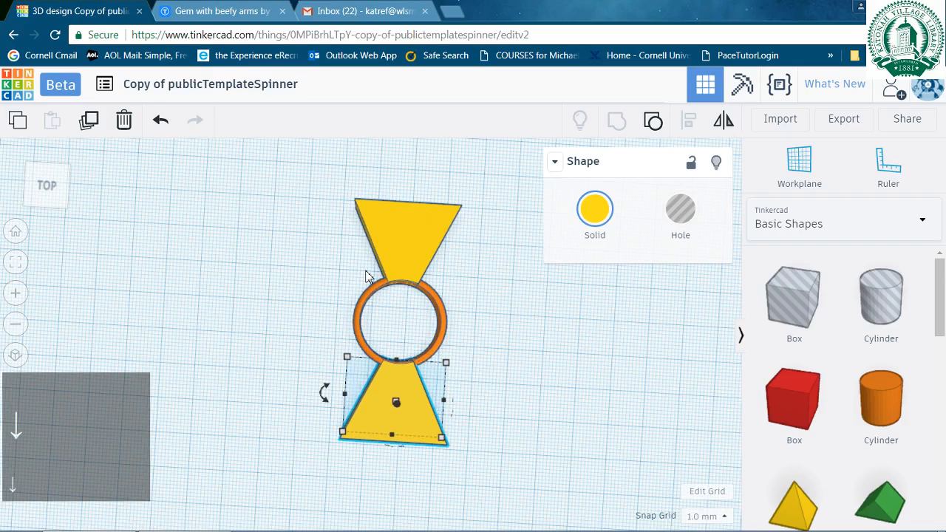
right_click_drag(469, 310, 337, 325)
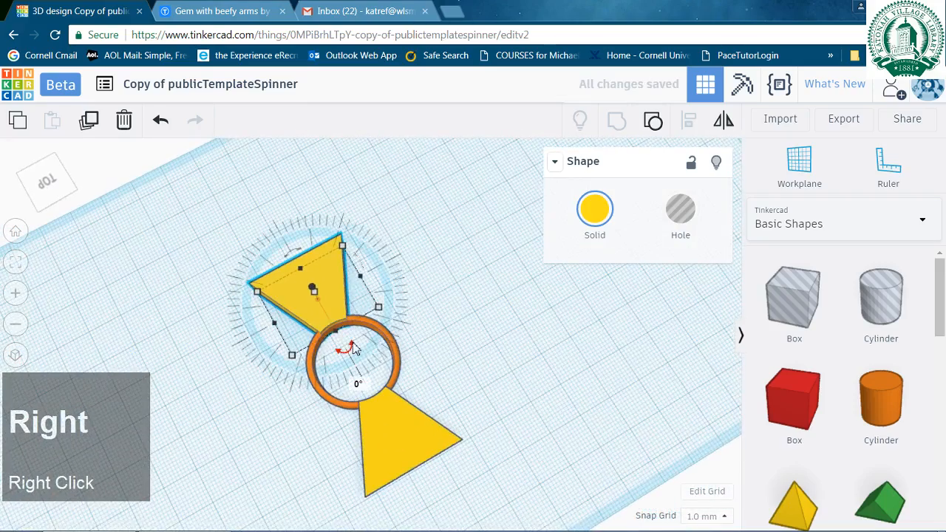
scroll(353, 348, "up", 4)
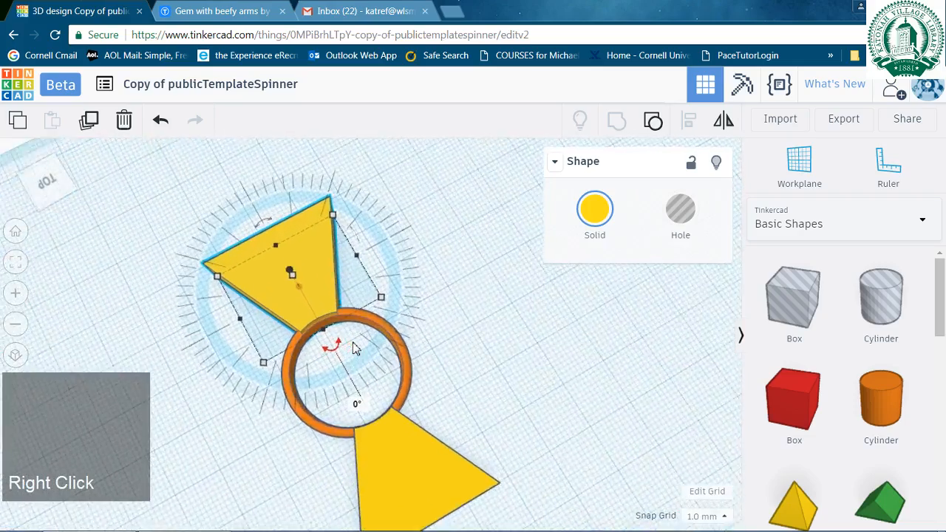
right_click_drag(312, 338, 632, 413)
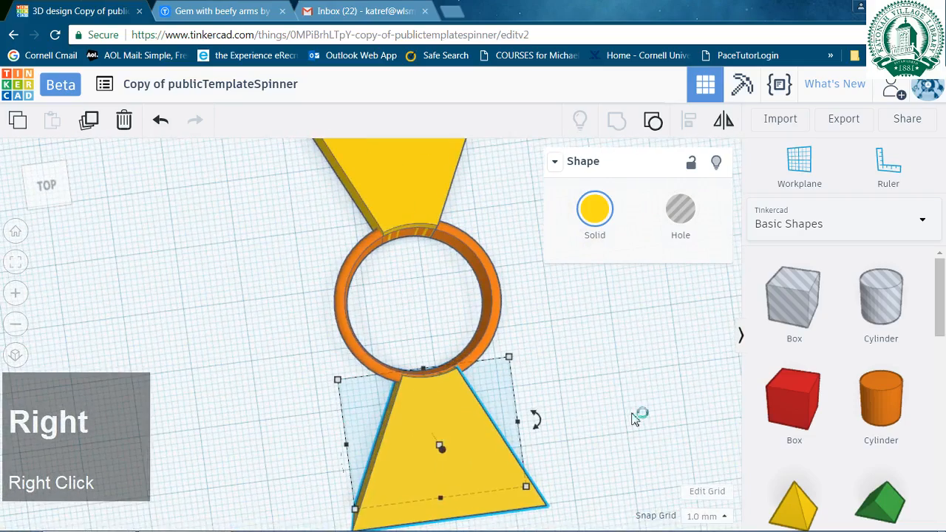
scroll(632, 413, "down", 2)
right_click_drag(549, 348, 580, 367)
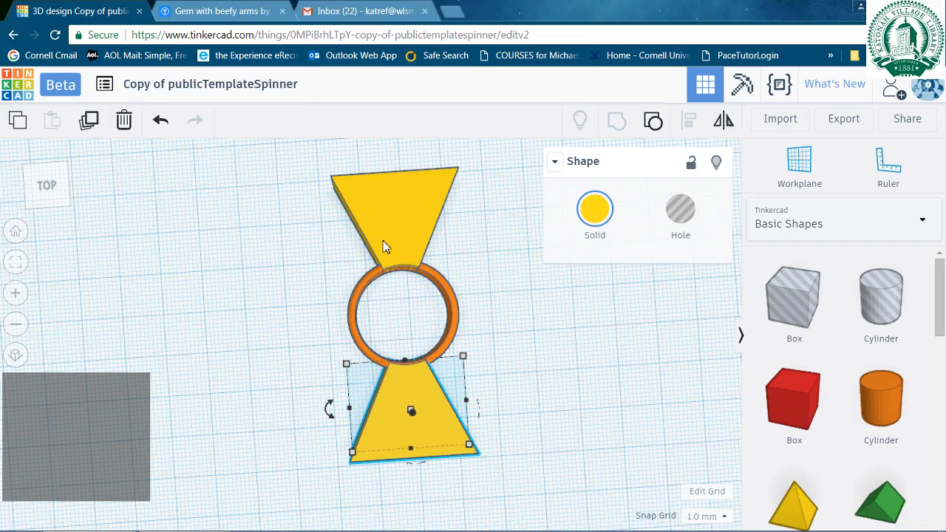
Group the two opposite yellow arms into one shape.
key("shift")
left_click(391, 218, "shift")
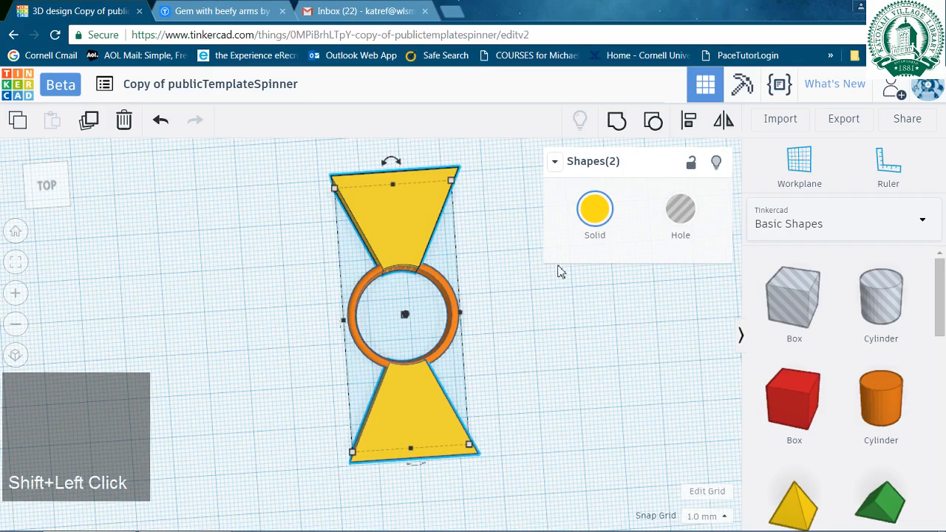
left_click(619, 129)
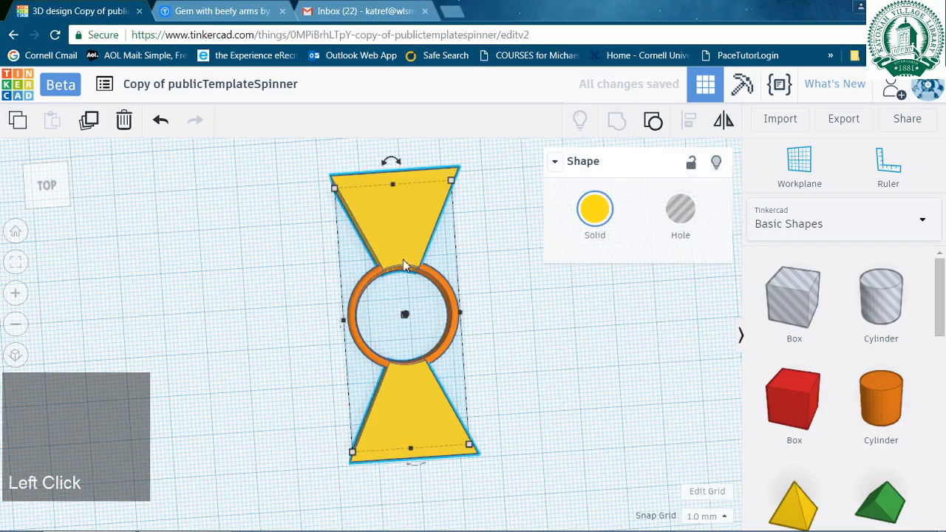
left_click_drag(399, 167, 399, 167)
key("Left")
key("Right")
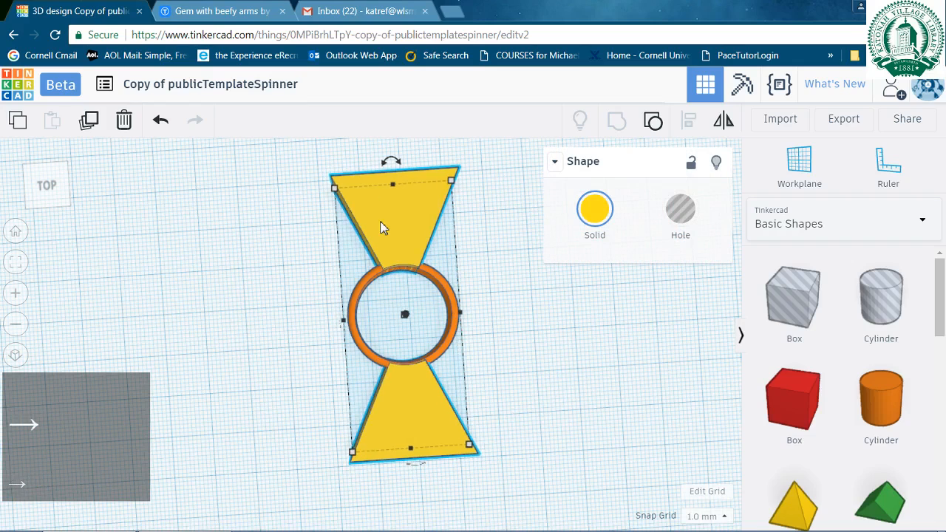
Duplicate the grouped arm pair and rotate the copy 90° to form a four-armed cross around the ring.
left_click(87, 121)
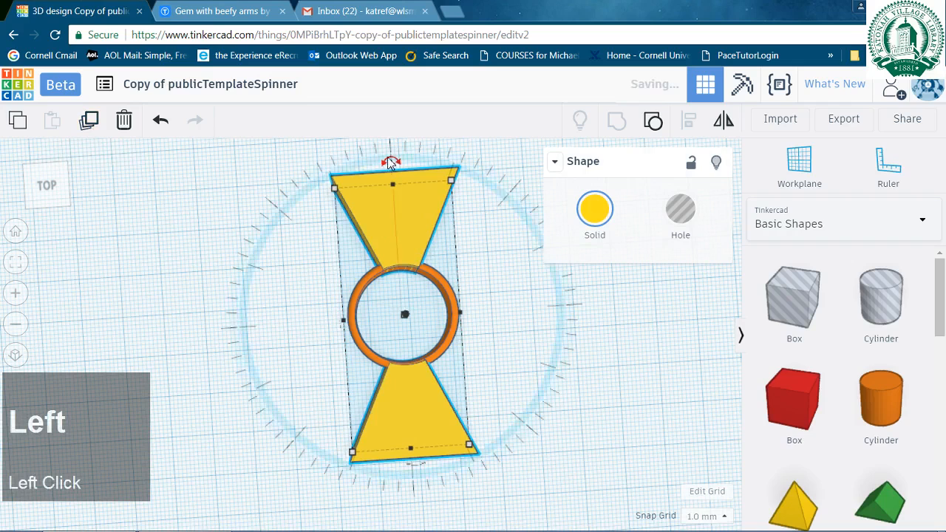
left_click_drag(397, 163, 510, 299)
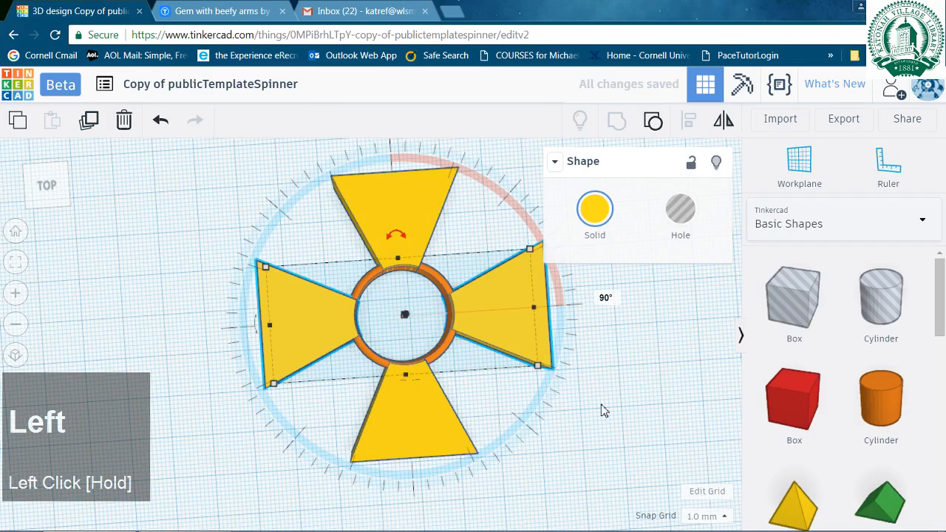
Lower the height of both yellow arm pairs to 6 mm.
right_click_drag(601, 404, 409, 326)
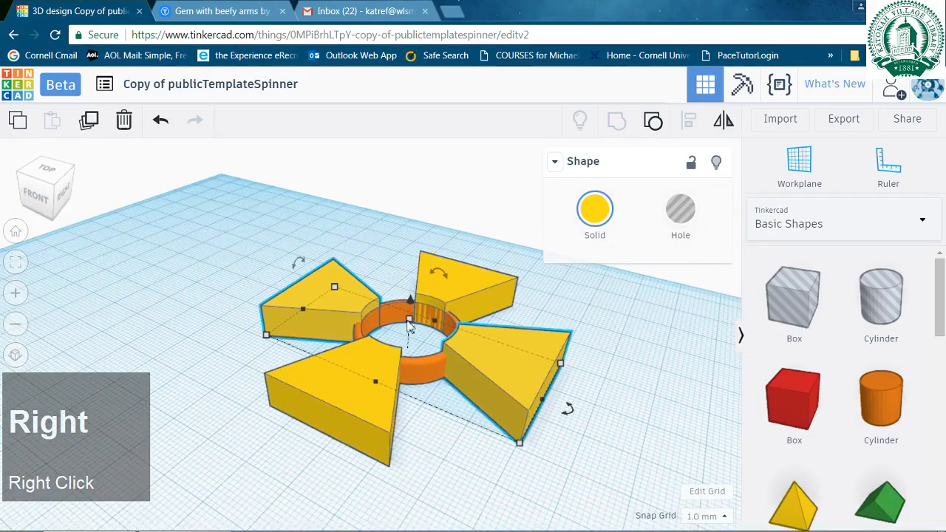
left_click_drag(411, 329, 411, 340)
left_click(360, 388)
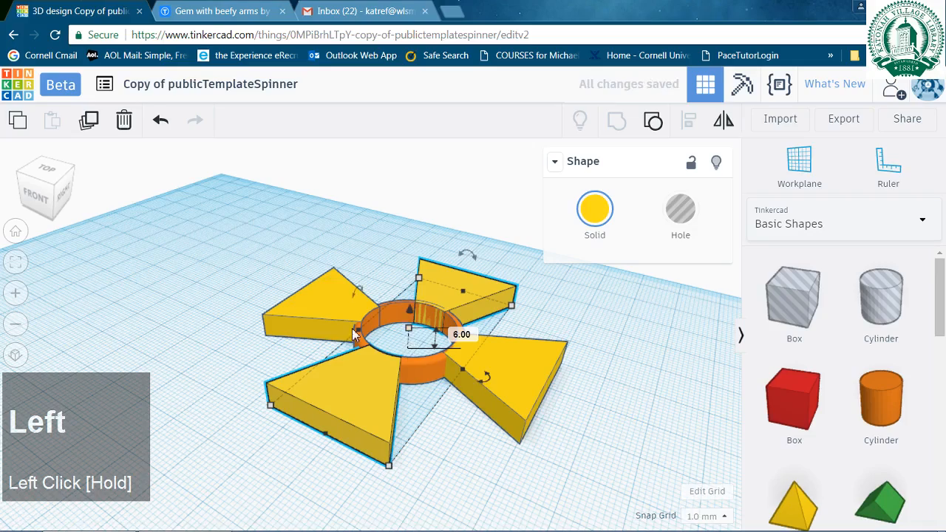
right_click_drag(305, 294, 522, 402)
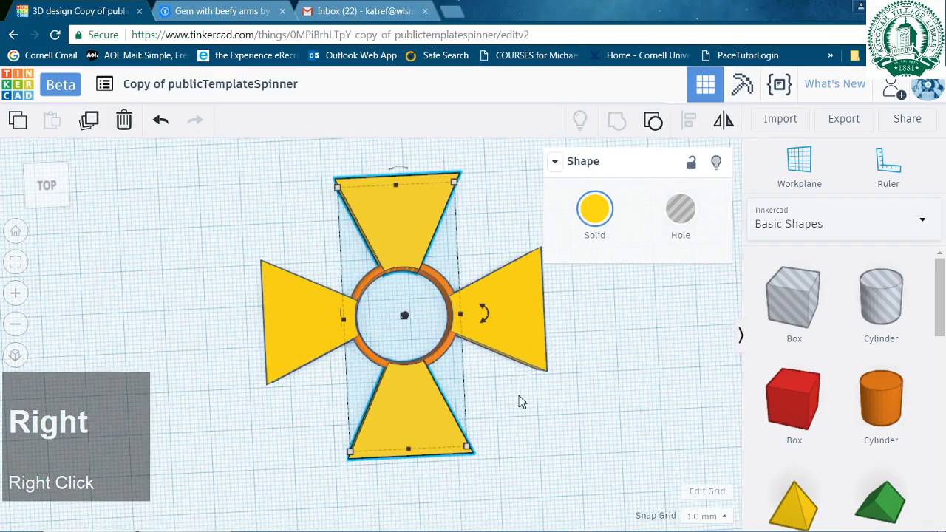
Delete the sideways yellow arm pair and select the remaining vertical pair.
left_click(554, 425)
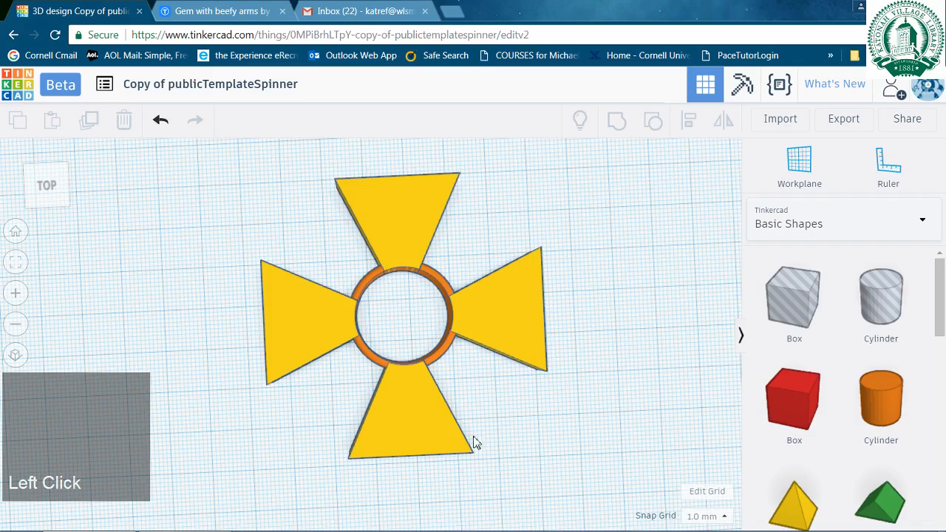
left_click(480, 317)
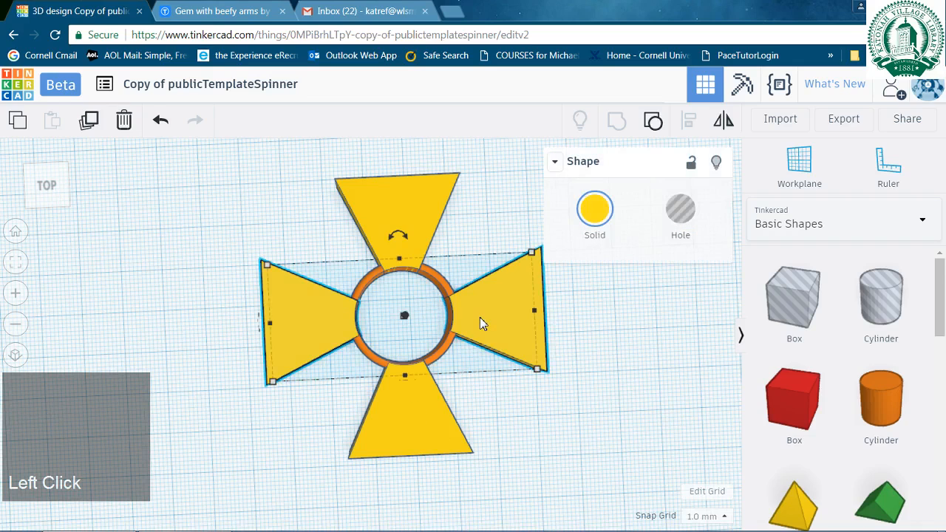
key("Delete")
left_click(381, 208)
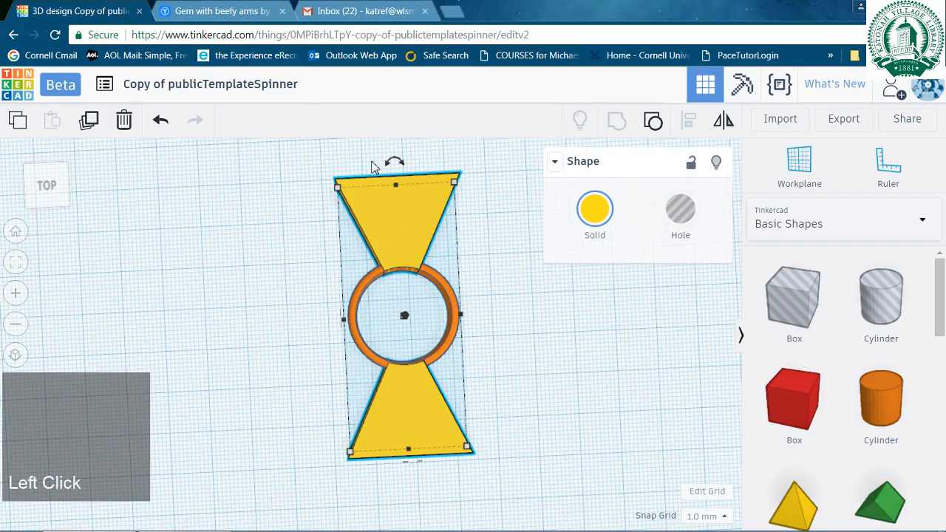
mouse_move(388, 162)
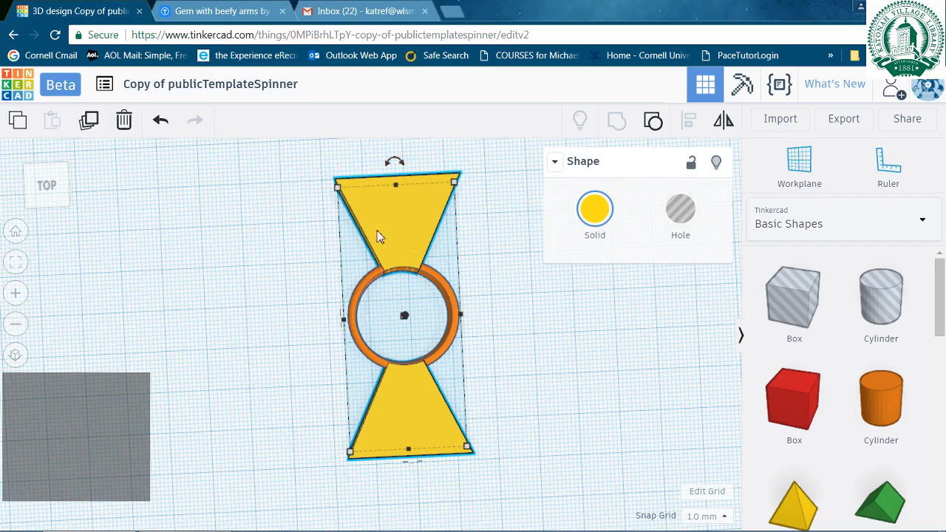
left_click_drag(387, 229, 218, 205)
key("ctrl+z")
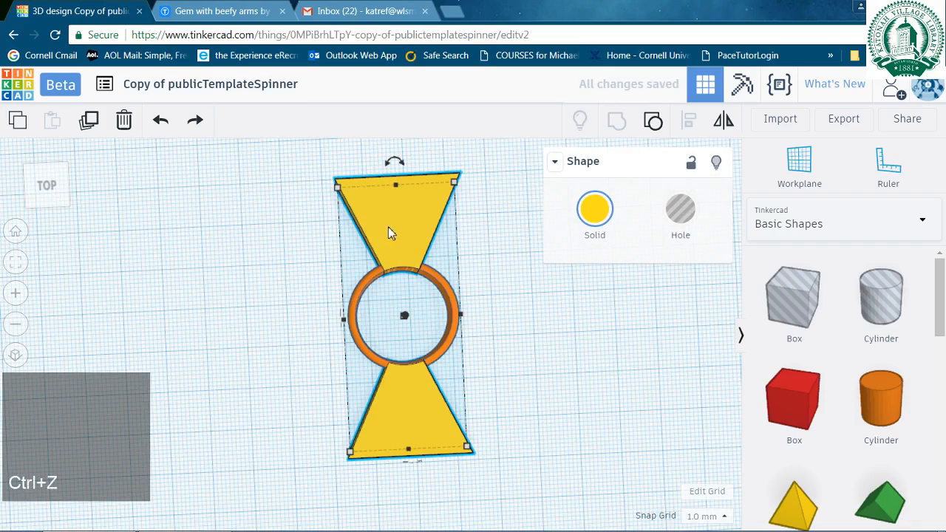
Duplicate the vertical arm pair, rotate the copy 120°, and repeat the duplication to make six arms around the ring.
left_click(94, 121)
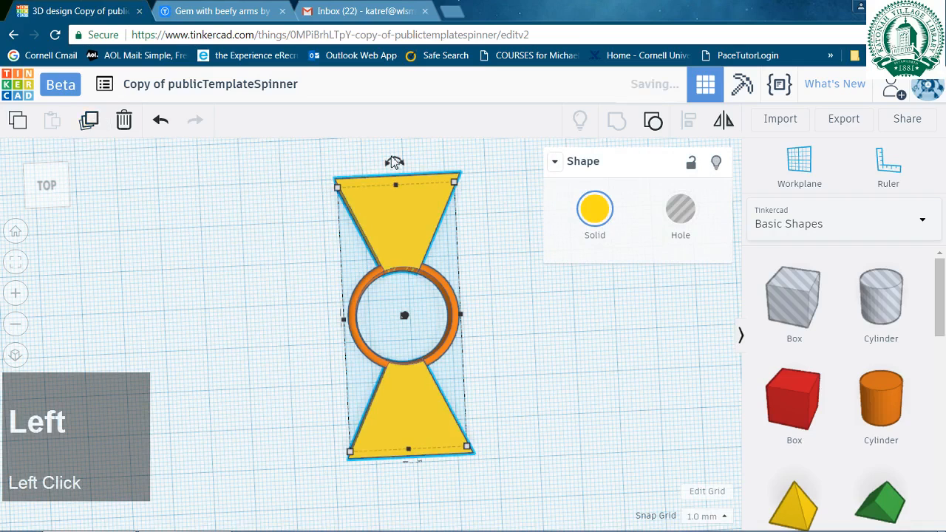
left_click_drag(393, 163, 350, 222)
left_click_drag(447, 305, 664, 448)
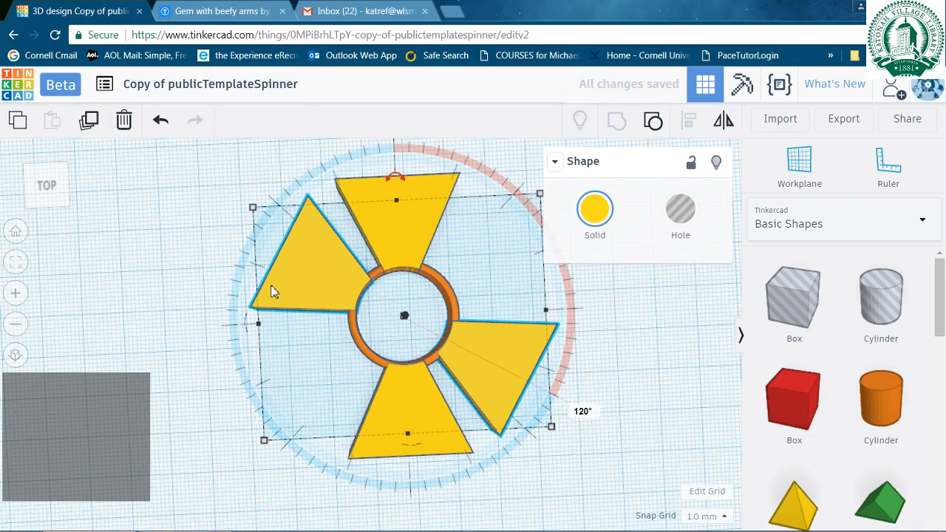
left_click(89, 123)
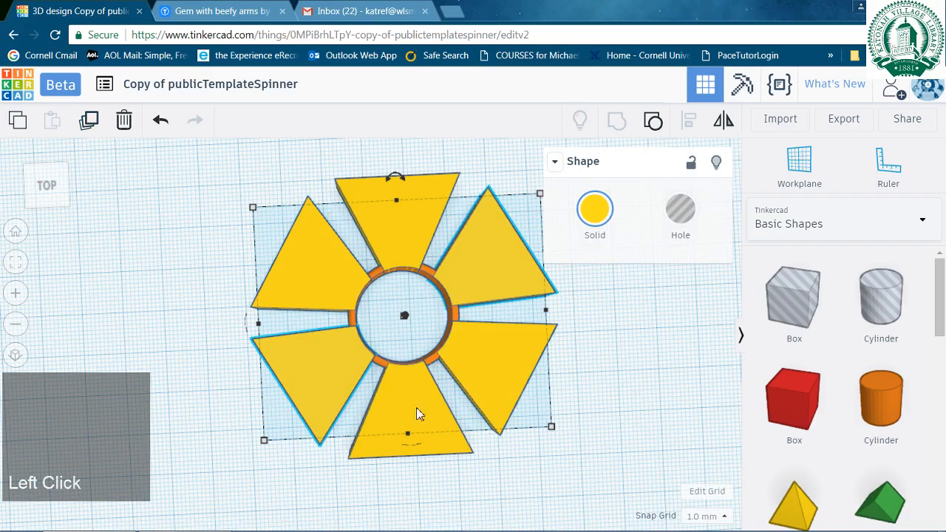
left_click(212, 267)
Ungroup all three yellow arm pairs into separate single arms.
left_click(400, 200)
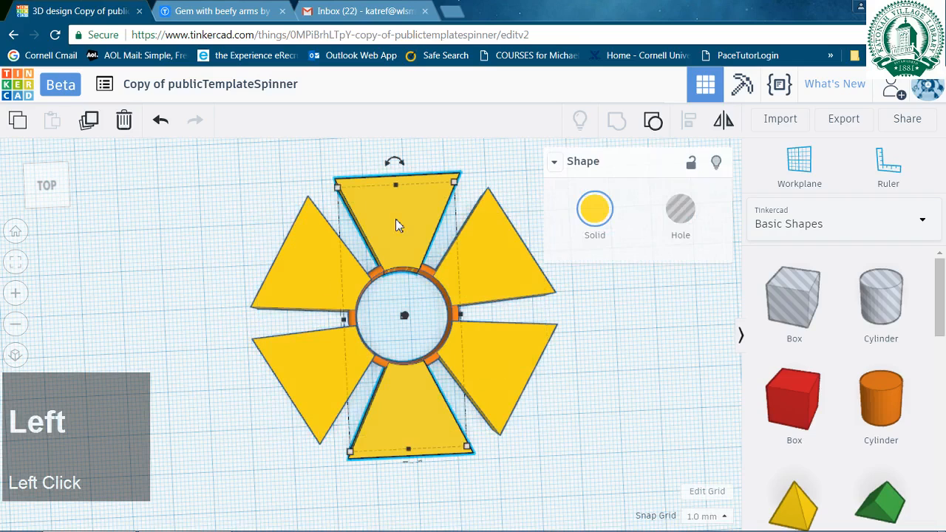
left_click(656, 128)
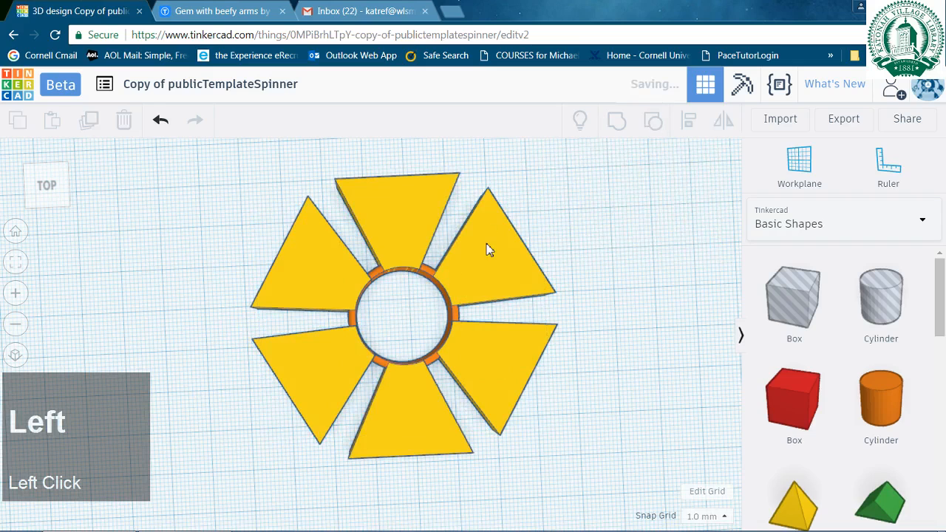
left_click(488, 247)
left_click(653, 126)
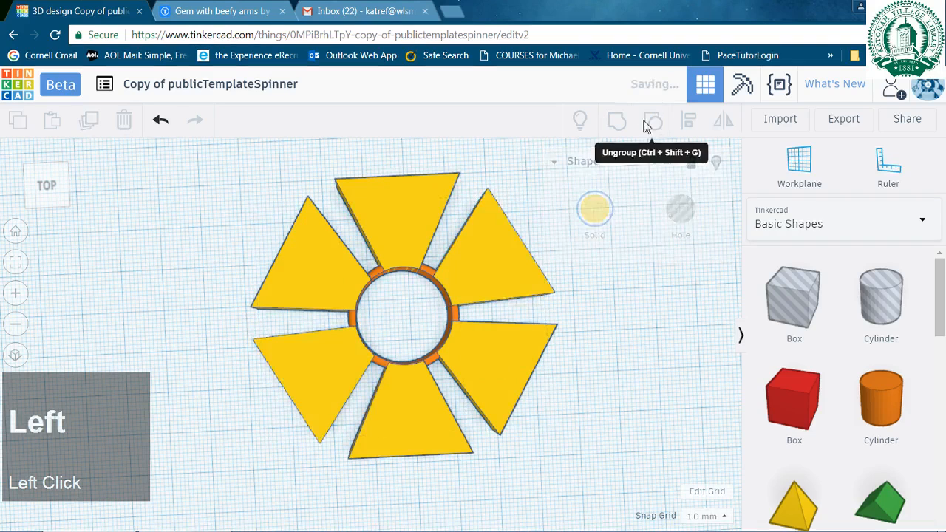
left_click(503, 357)
left_click(648, 130)
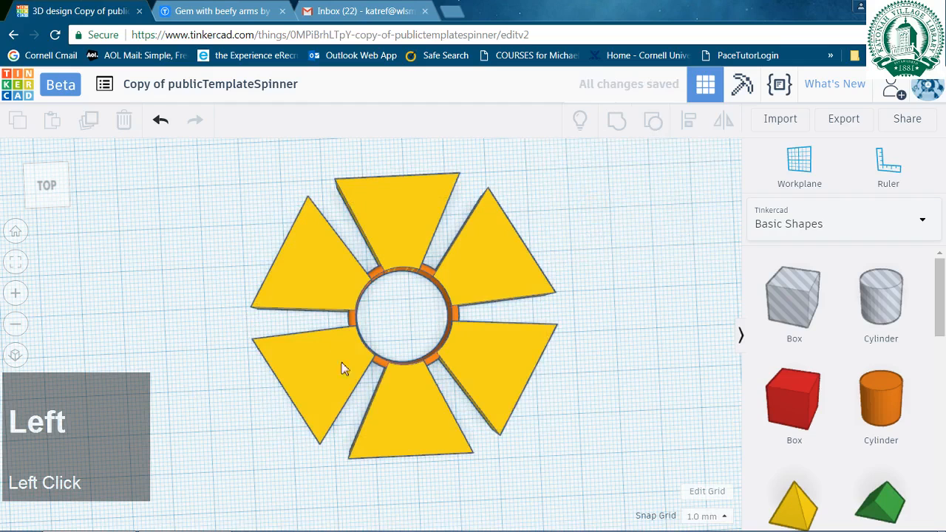
Select the arms around the ring one after another to check that each is a separate shape.
left_click(412, 416)
left_click(325, 373)
left_click(325, 281)
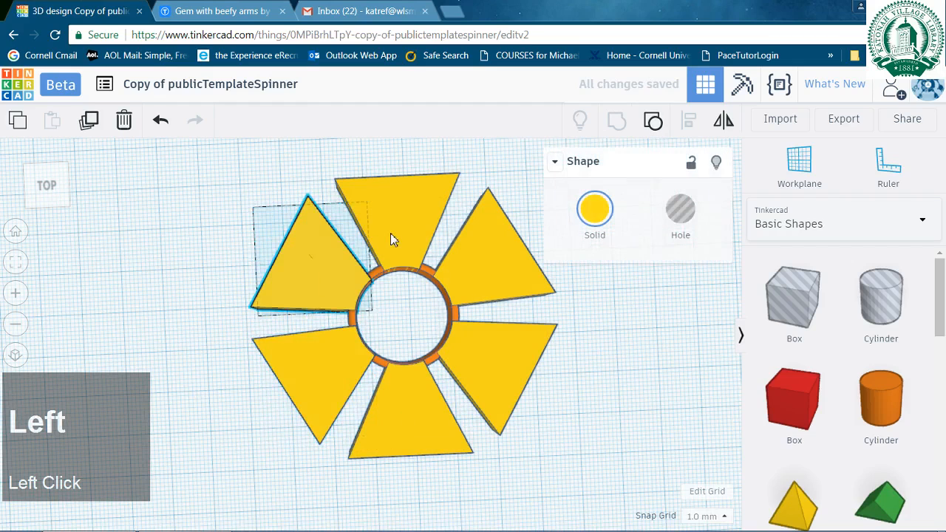
left_click(390, 233)
left_click(479, 278)
left_click(491, 349)
left_click(401, 419)
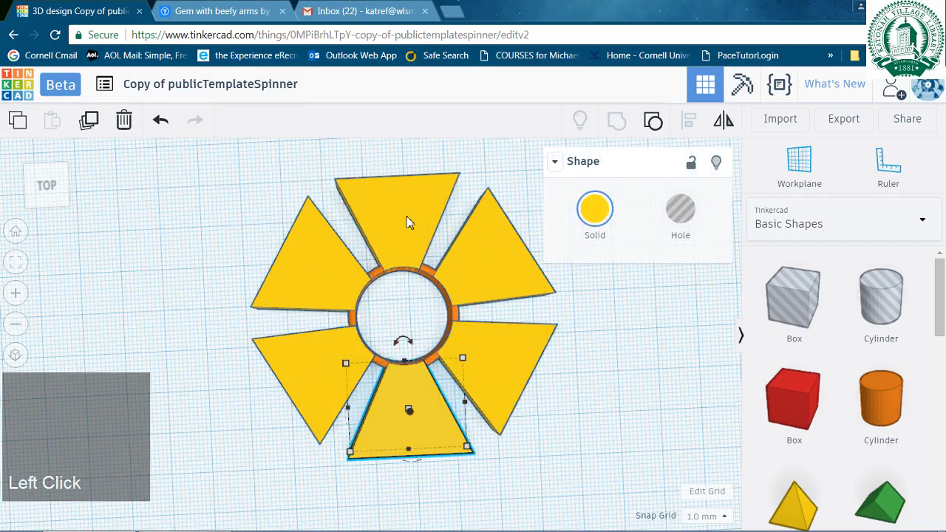
Delete the upper-right, upper-left and bottom arms to leave three evenly spaced arms.
left_click(480, 263)
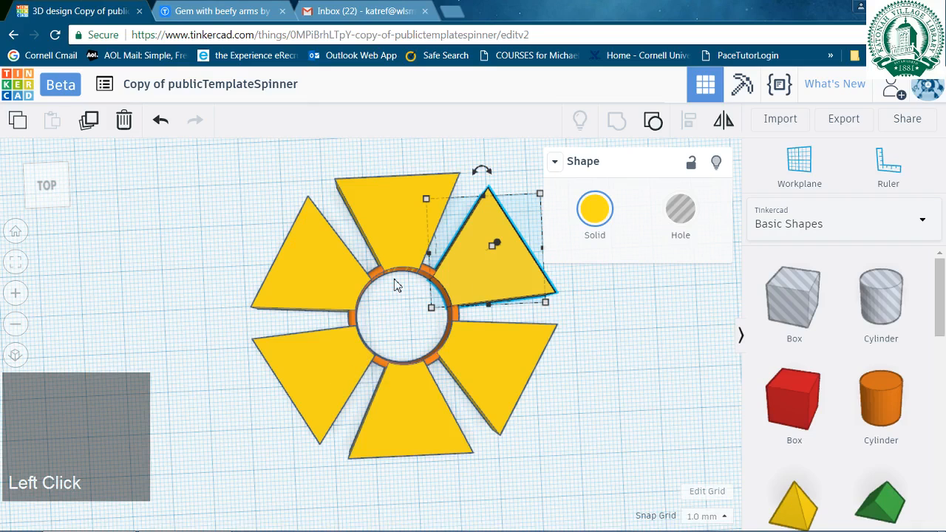
key("Delete")
left_click(308, 270)
key("Delete")
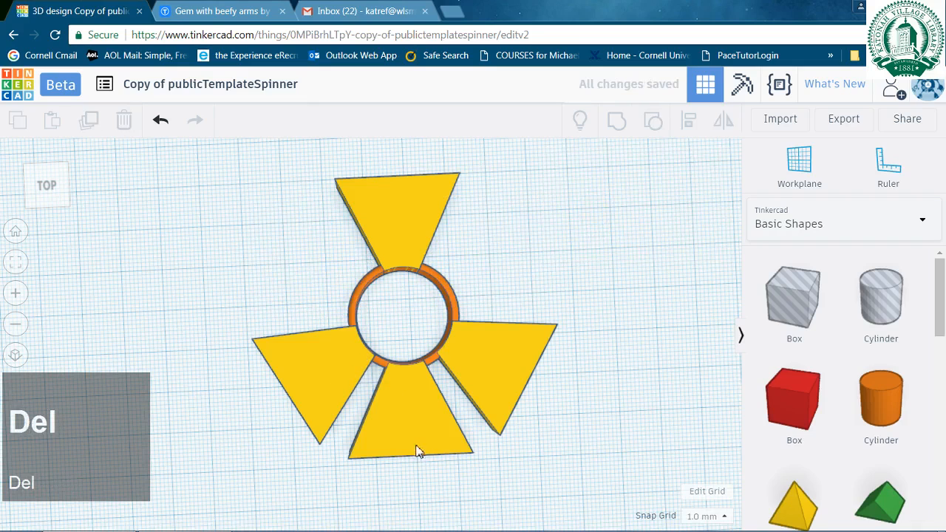
left_click(407, 438)
key("Delete")
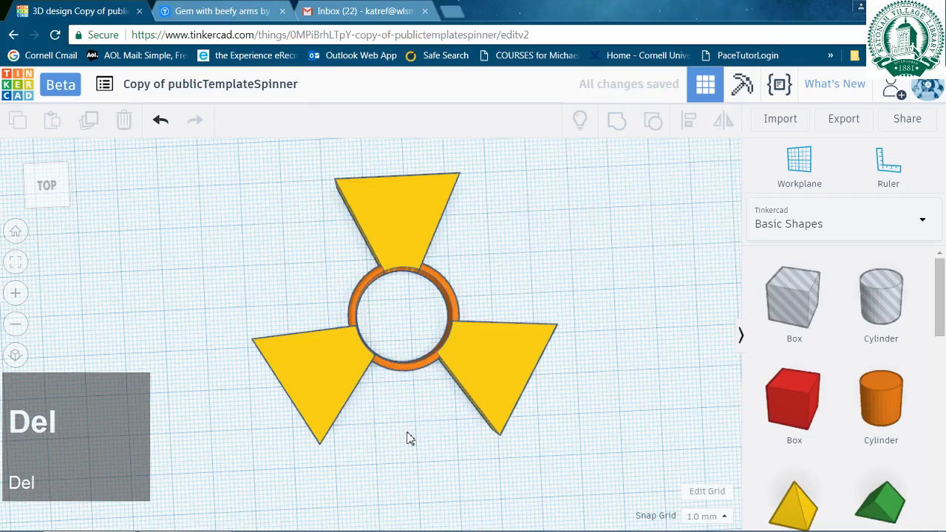
right_click_drag(398, 436, 317, 401)
right_click_drag(433, 362, 403, 383)
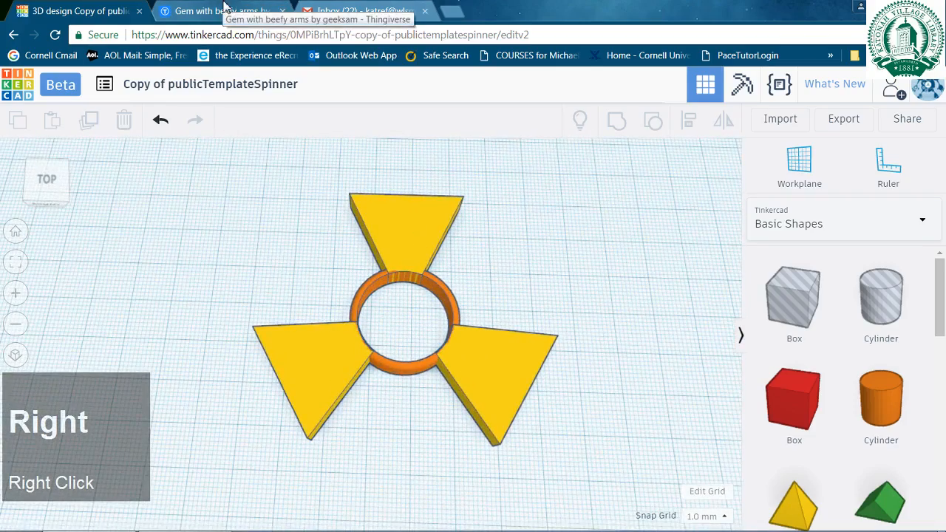
left_click(396, 224)
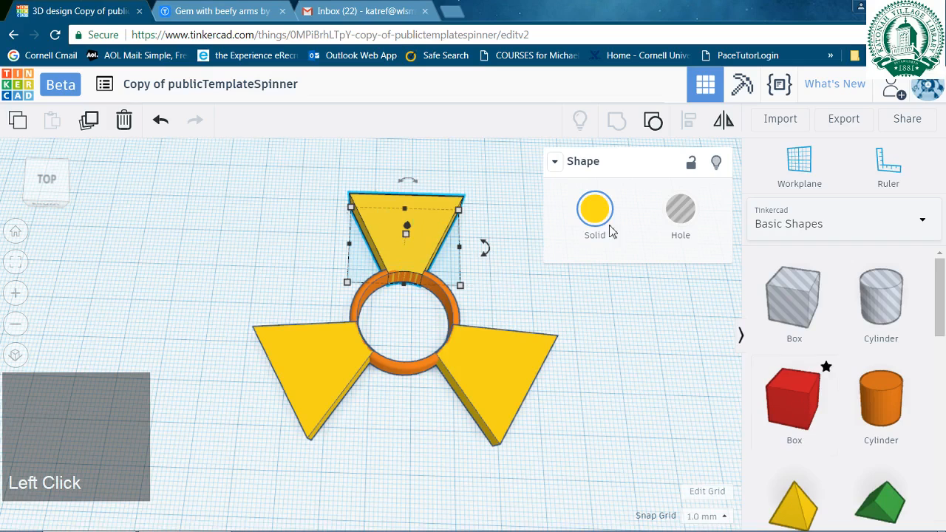
Switch to the Thingiverse page and examine the Gem with beefy arms model and its downloadable STL file.
left_click(229, 13)
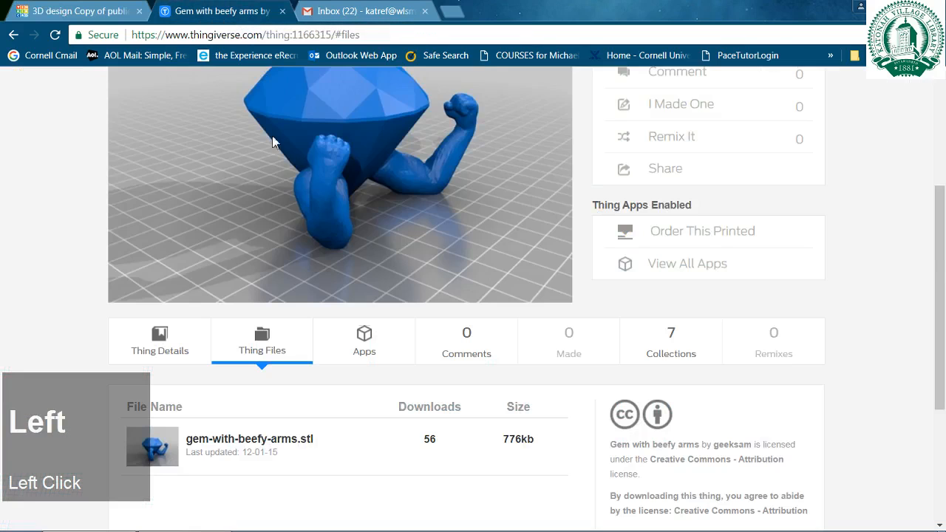
scroll(328, 195, "up", 3)
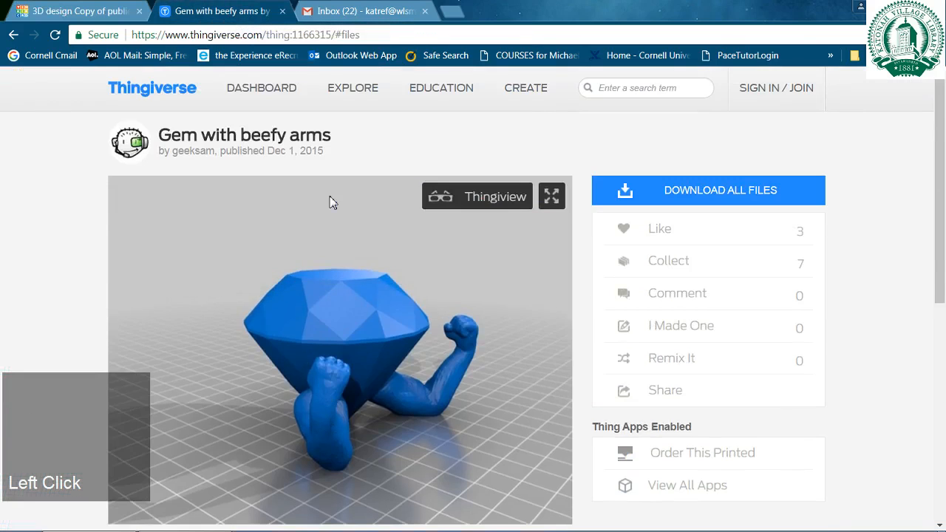
scroll(330, 196, "down", 1)
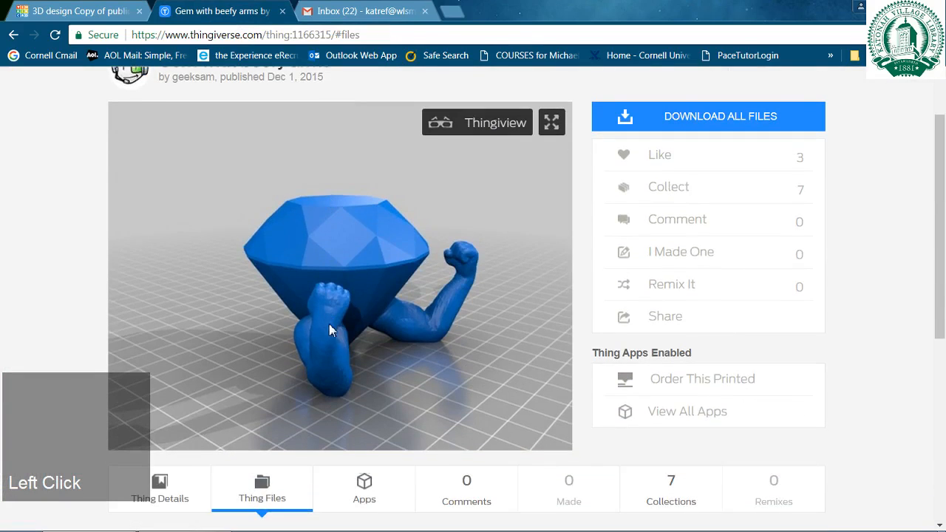
scroll(367, 209, "up", 1)
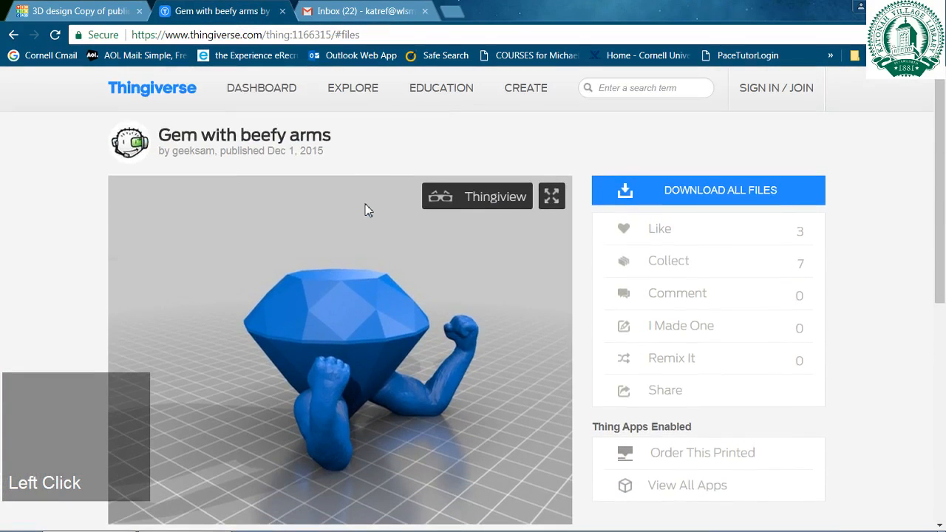
scroll(364, 204, "down", 2)
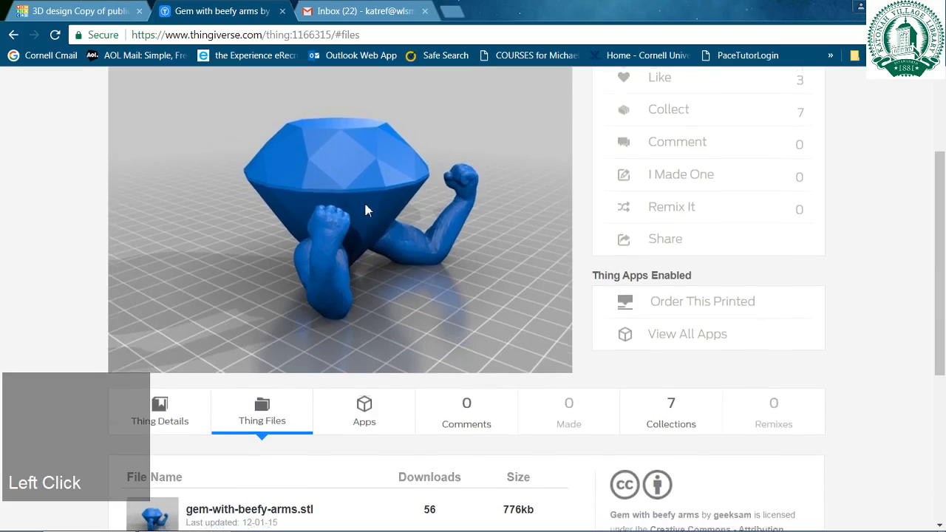
scroll(260, 190, "down", 3)
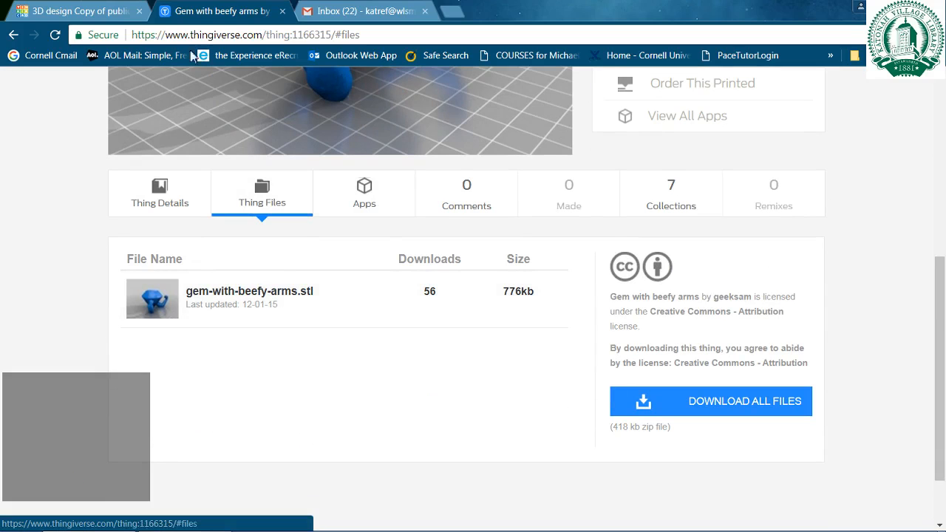
Return to the Tinkercad spinner design and import gem-with-beefy-arms.stl from the Downloads folder.
left_click(92, 14)
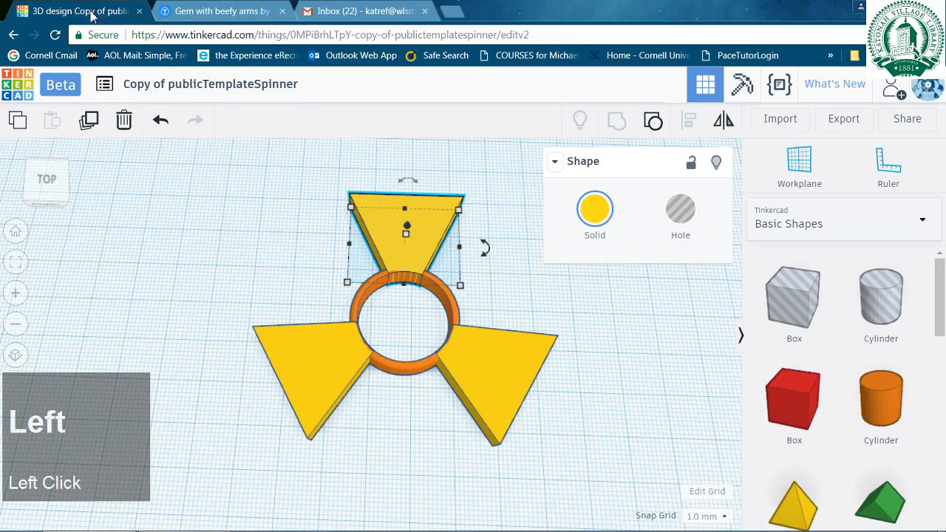
left_click(785, 128)
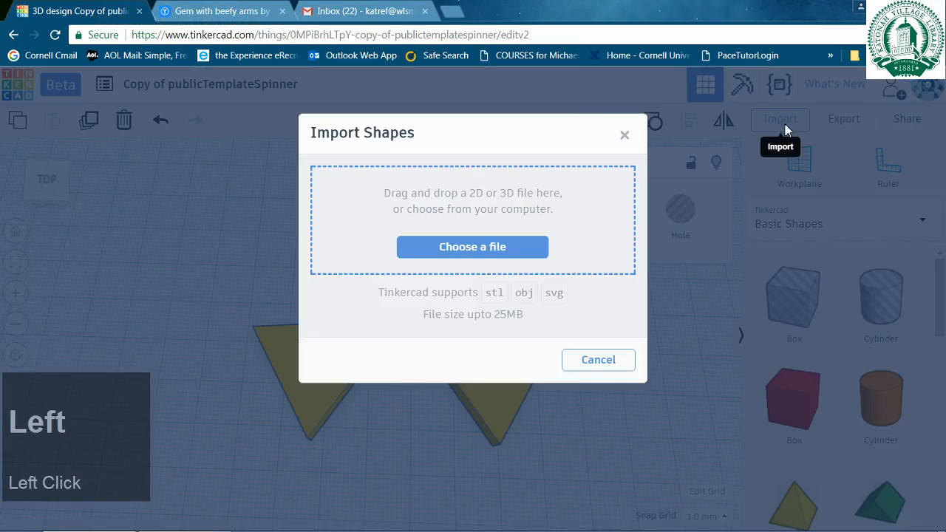
left_click(508, 248)
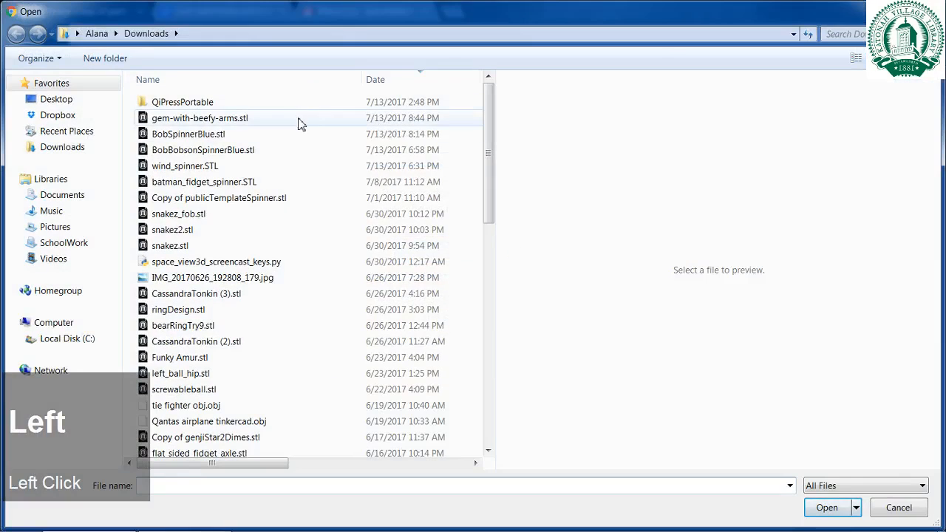
left_click(300, 124)
left_click(828, 508)
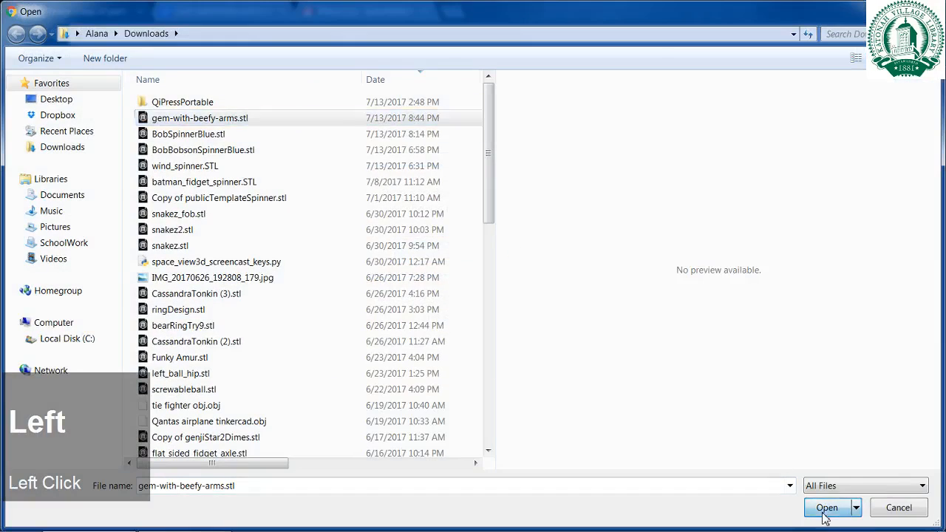
left_click(602, 392)
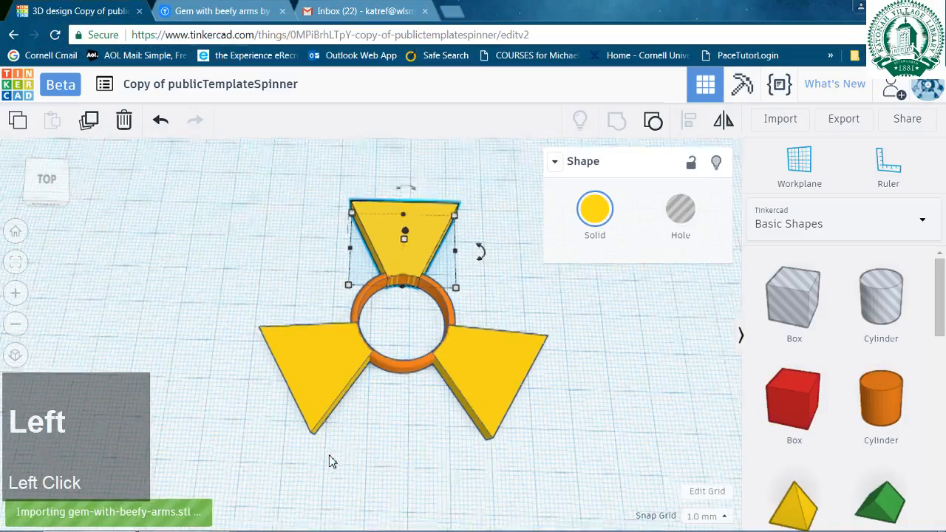
scroll(331, 461, "down", 3)
scroll(332, 461, "down", 2)
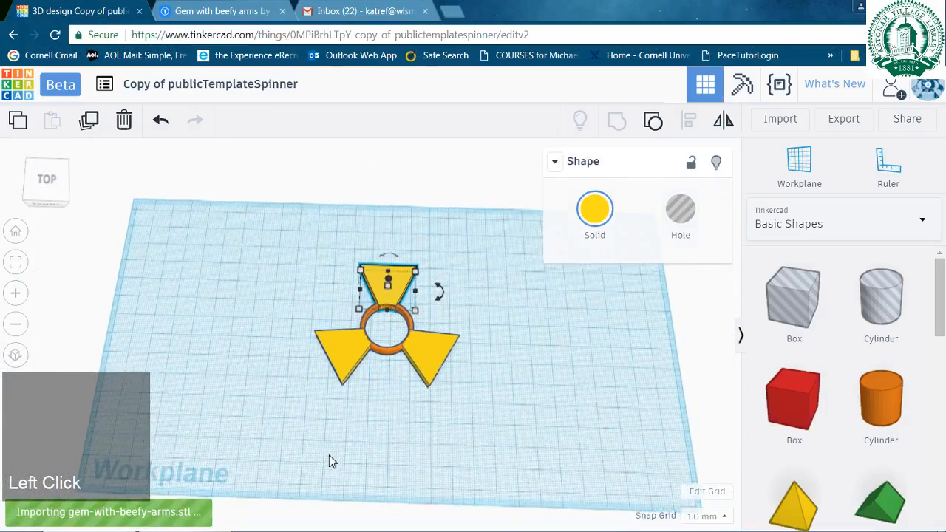